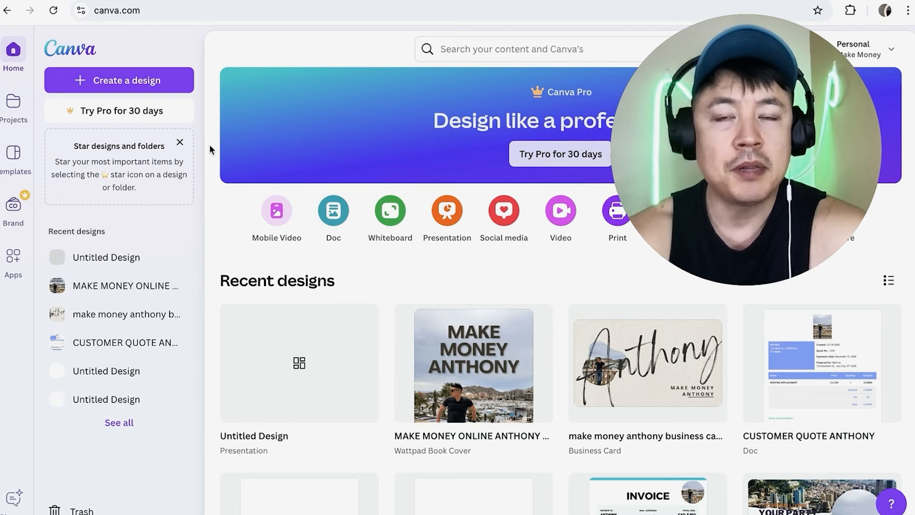
# Search for "ebook" and show all matching Canva templates.
pyautogui.click(453, 49)
pyautogui.write('ebook')
pyautogui.press('Return')
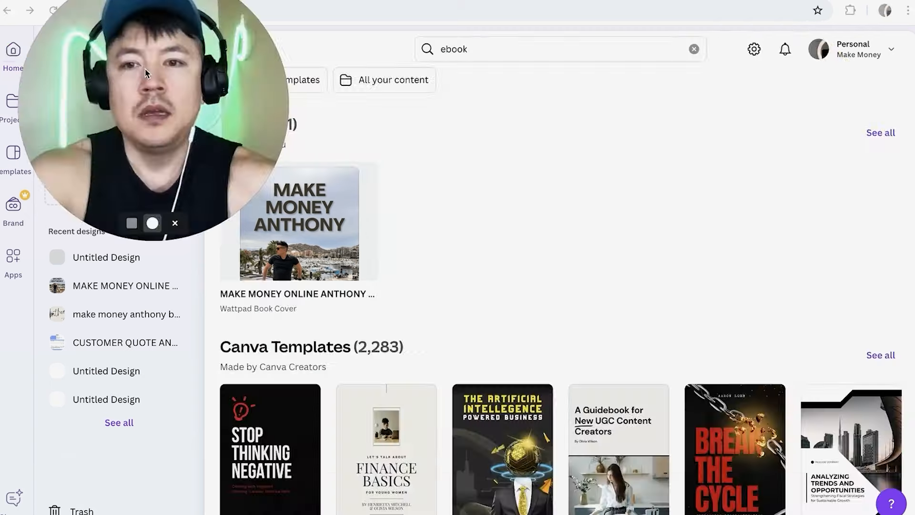
pyautogui.scroll(-2, 572, 286)
pyautogui.click(878, 274)
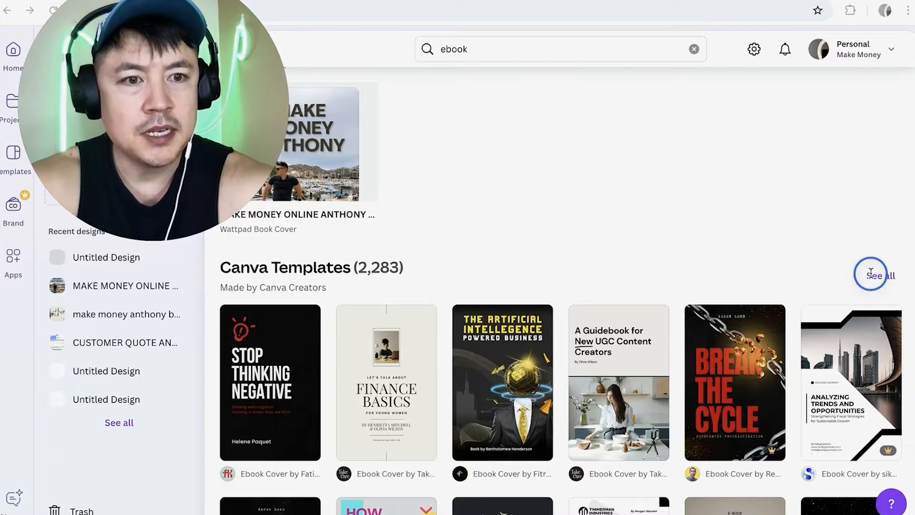
# Browse the ebook templates and filter them by the Free price option.
pyautogui.scroll(-2, 651, 264)
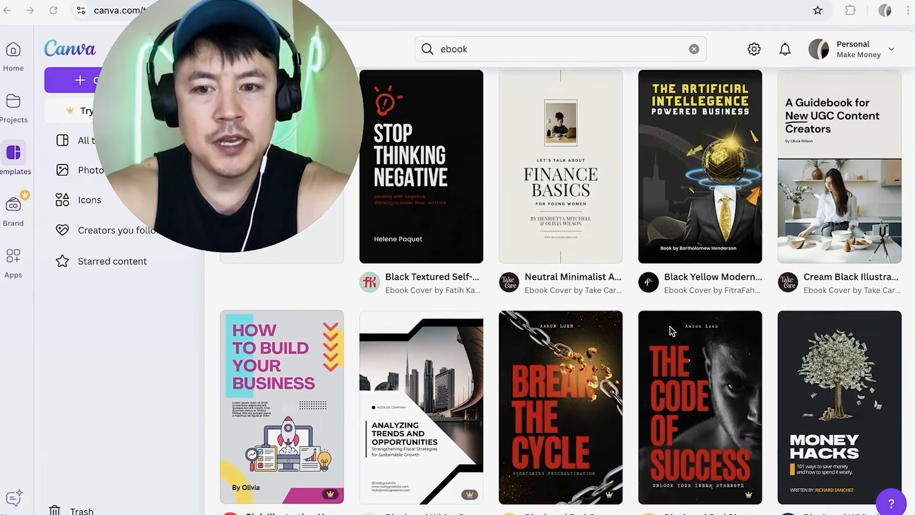
pyautogui.scroll(2, 672, 329)
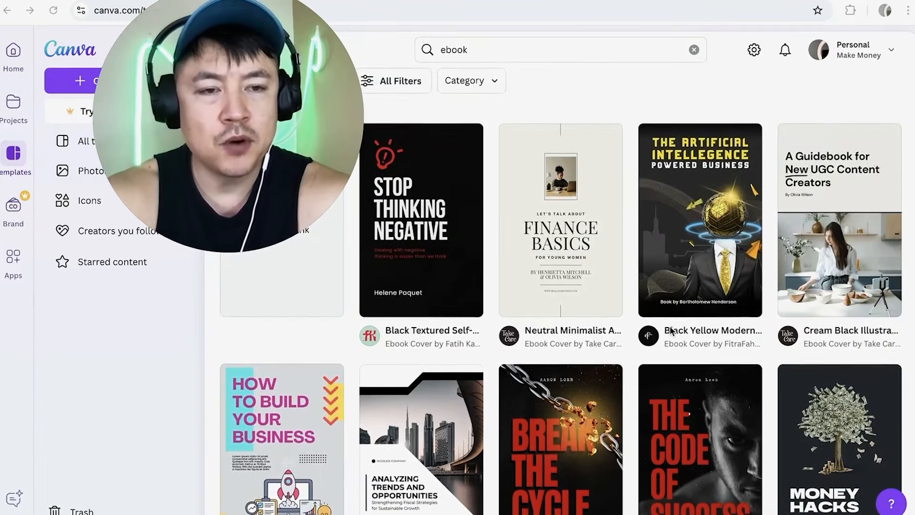
pyautogui.scroll(-8, 671, 329)
pyautogui.scroll(-2, 671, 329)
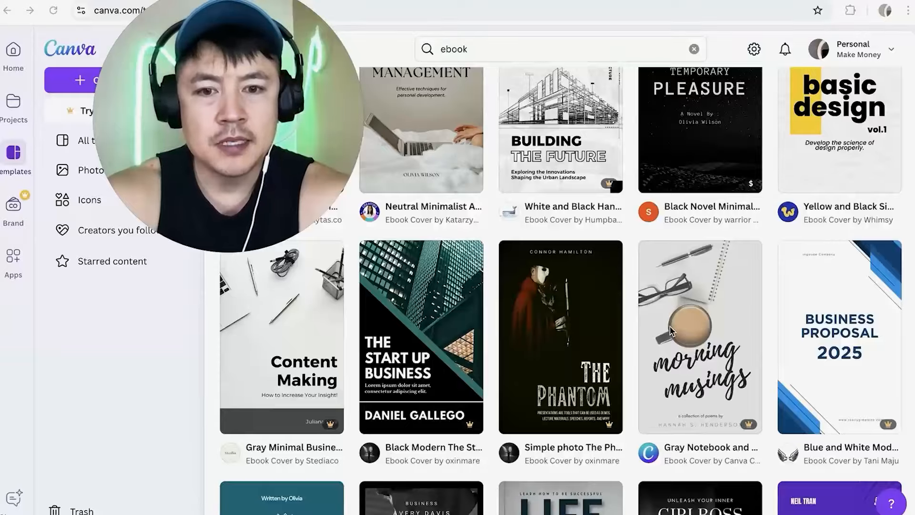
pyautogui.scroll(12, 670, 329)
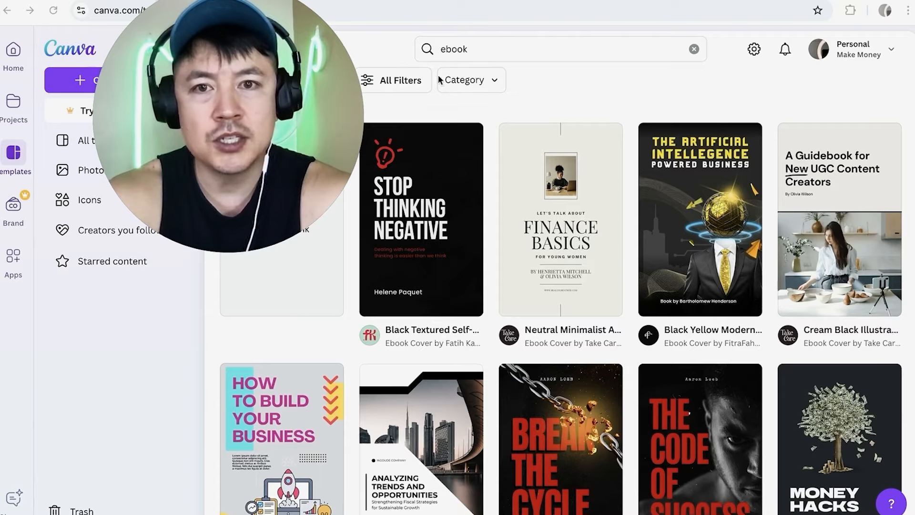
pyautogui.click(412, 84)
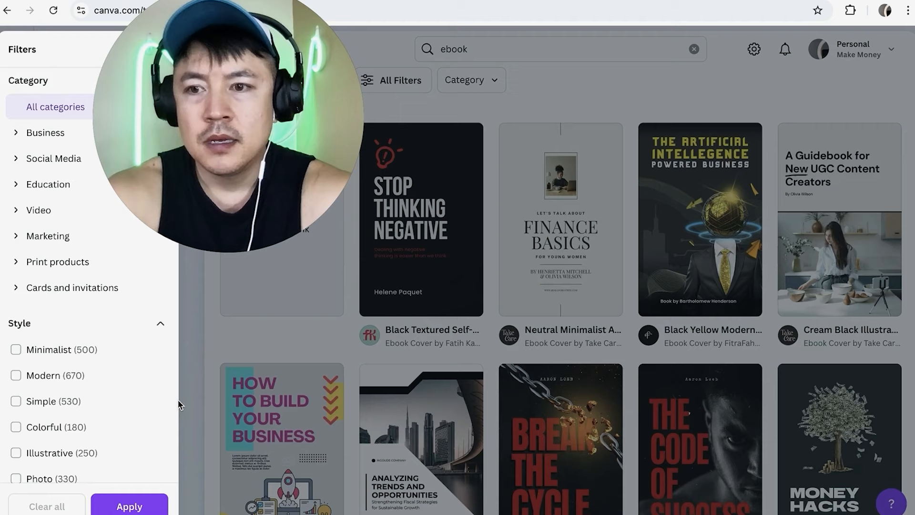
pyautogui.scroll(-5, 60, 349)
pyautogui.click(66, 348)
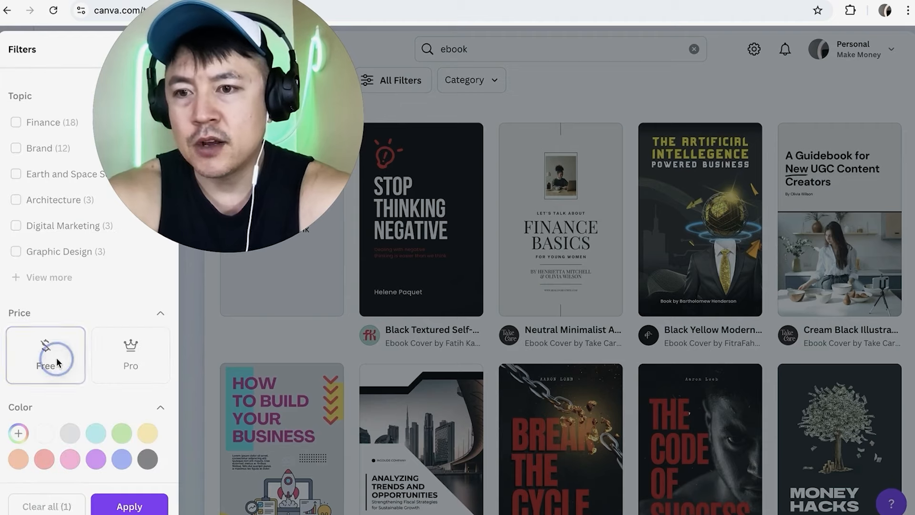
pyautogui.click(127, 506)
# Browse the free ebook covers and open the Neutral Minimalist Aesthetic Time Management template's preview.
pyautogui.scroll(-4, 630, 389)
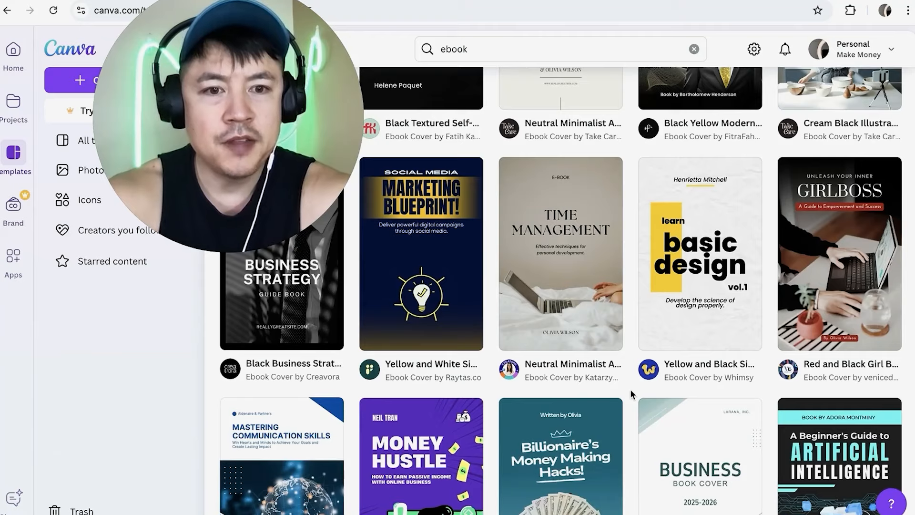
pyautogui.scroll(-4, 638, 384)
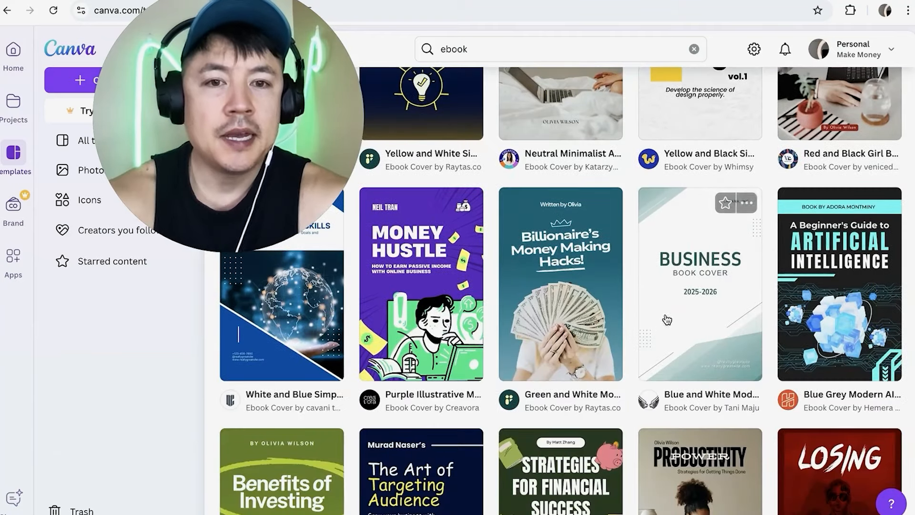
pyautogui.scroll(-6, 626, 299)
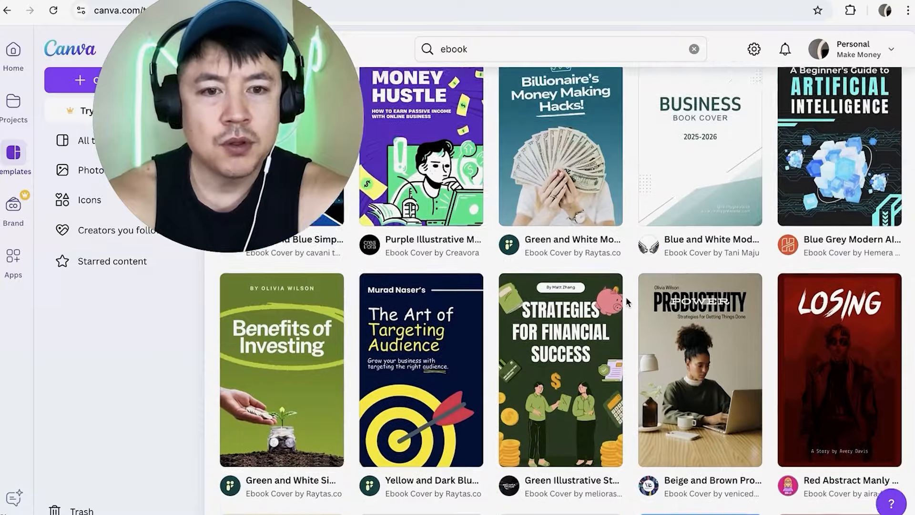
pyautogui.scroll(10, 626, 300)
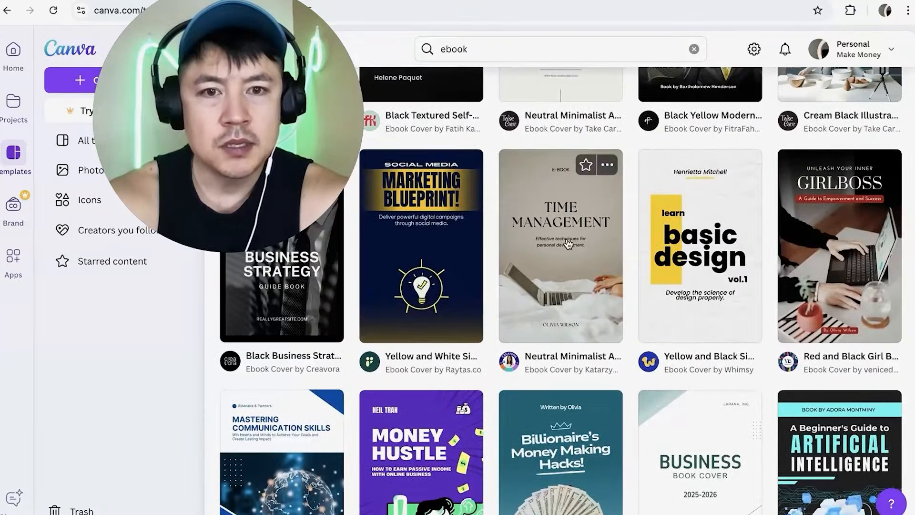
pyautogui.click(568, 241)
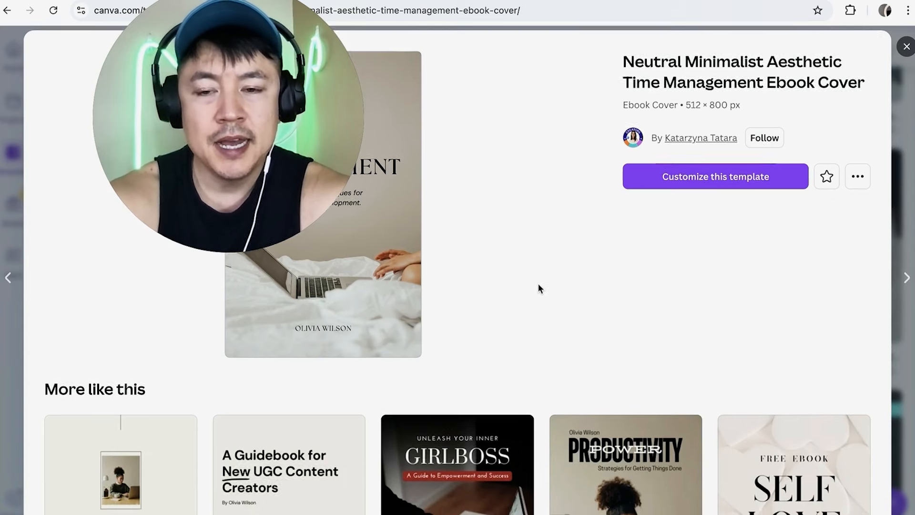
# Open the Cream Black Illustrated Guidebook For UGC Content Creators template from the similar designs.
pyautogui.scroll(-4, 538, 286)
pyautogui.scroll(-1, 539, 285)
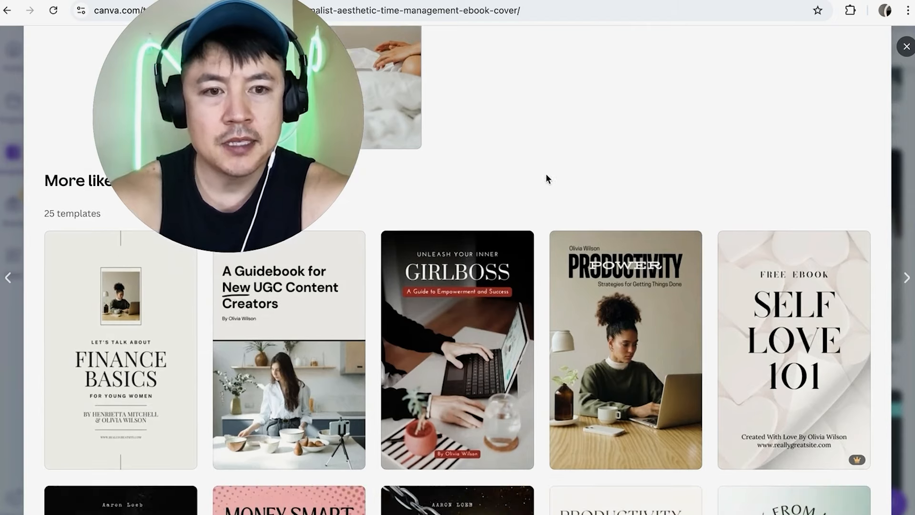
pyautogui.scroll(1, 545, 187)
pyautogui.scroll(-1, 544, 188)
pyautogui.scroll(1, 545, 187)
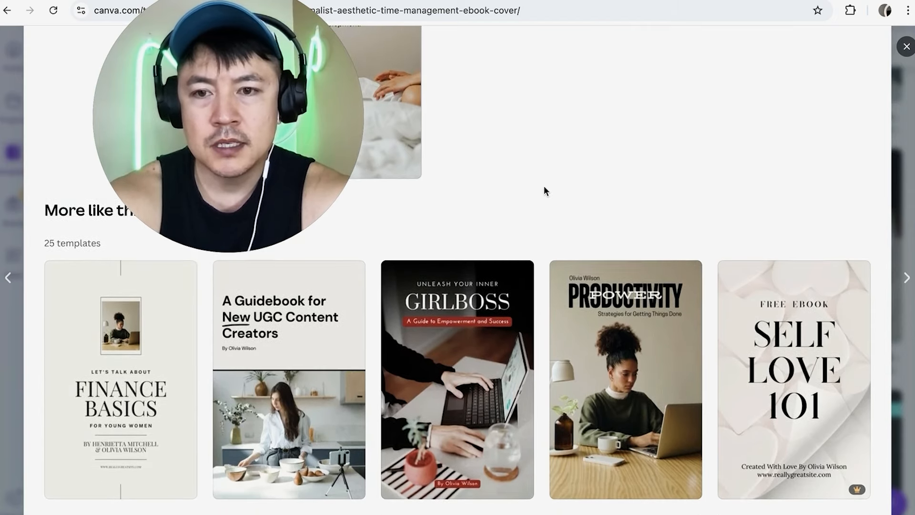
pyautogui.moveTo(309, 381)
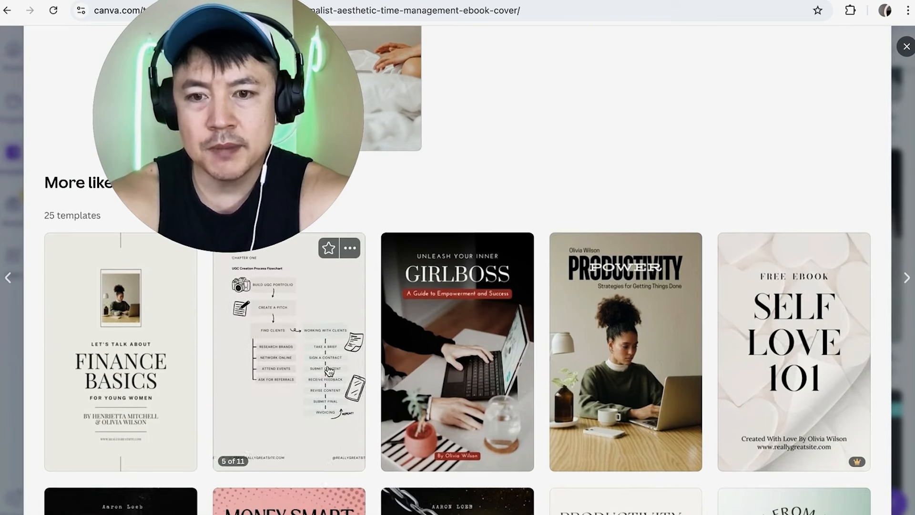
pyautogui.click(305, 381)
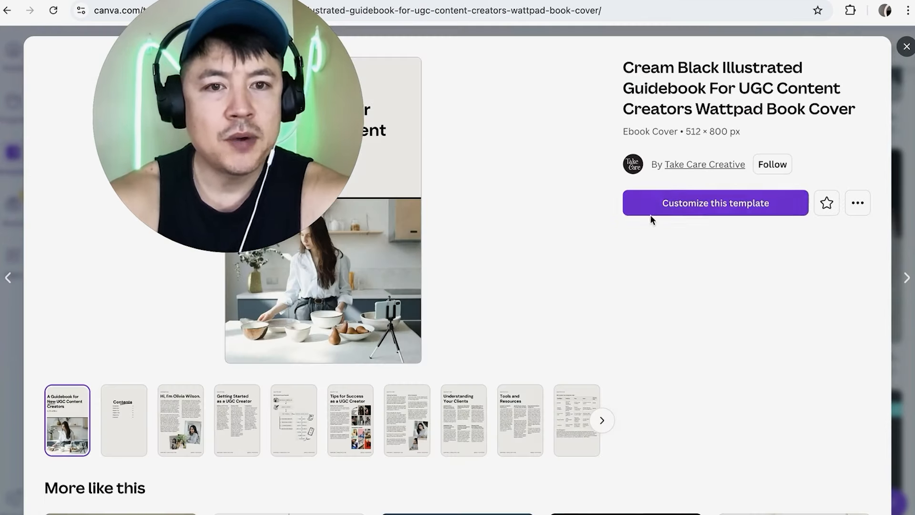
# Open the guidebook template for customization and review its first pages, from the cover to chapter one.
pyautogui.click(697, 211)
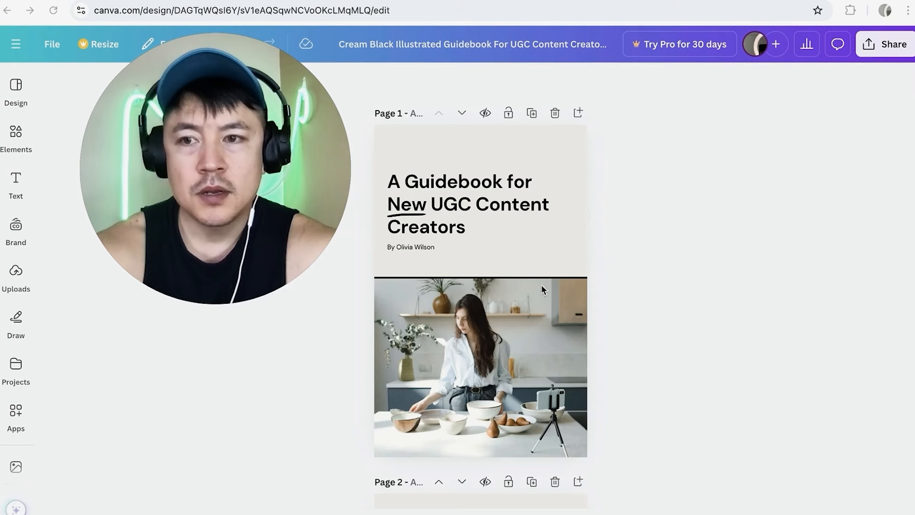
pyautogui.scroll(-5, 539, 290)
pyautogui.scroll(-10, 539, 295)
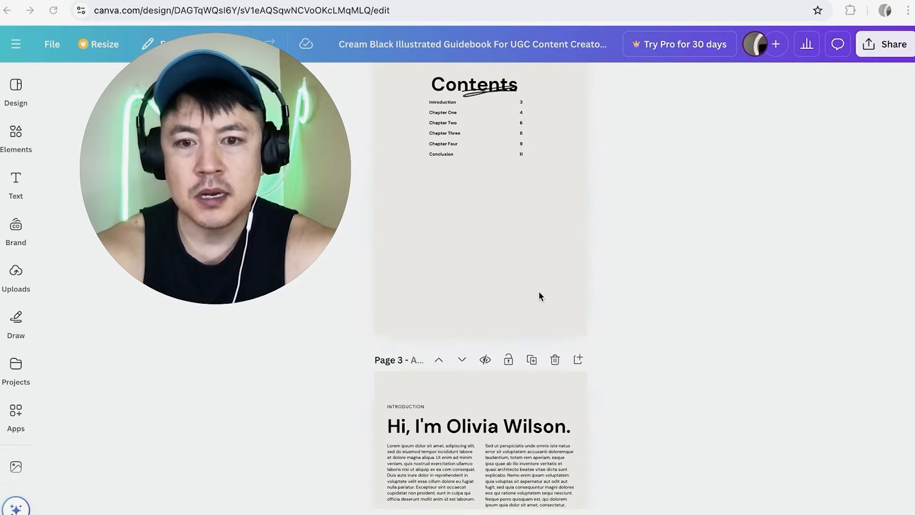
pyautogui.scroll(14, 539, 295)
pyautogui.scroll(-20, 539, 295)
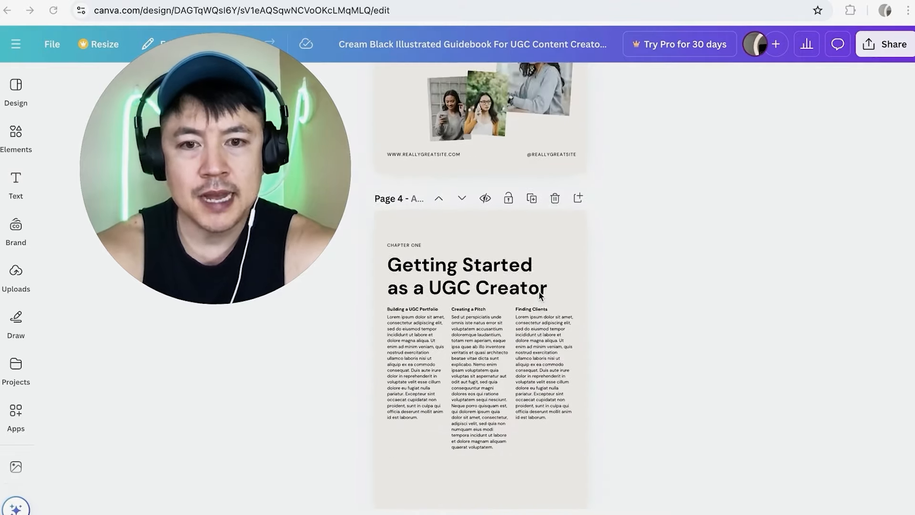
pyautogui.scroll(19, 540, 296)
pyautogui.scroll(2, 539, 295)
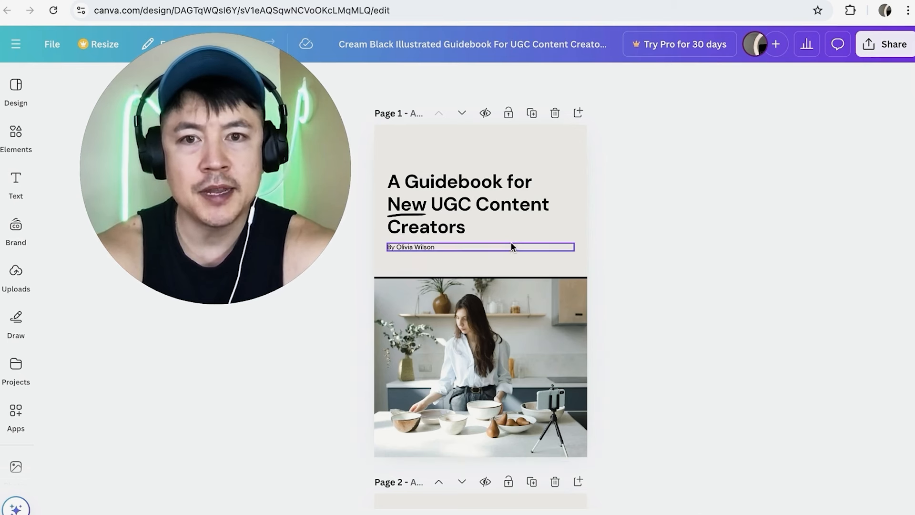
# Replace the author name in the cover page's byline with "Make Money Anthony".
pyautogui.click(430, 249)
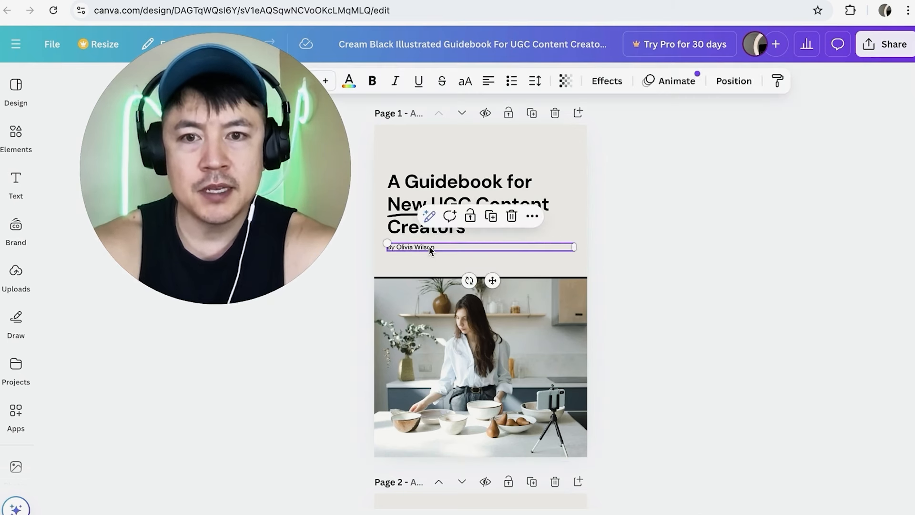
pyautogui.moveTo(397, 247); pyautogui.dragTo(435, 247)
pyautogui.write('h')
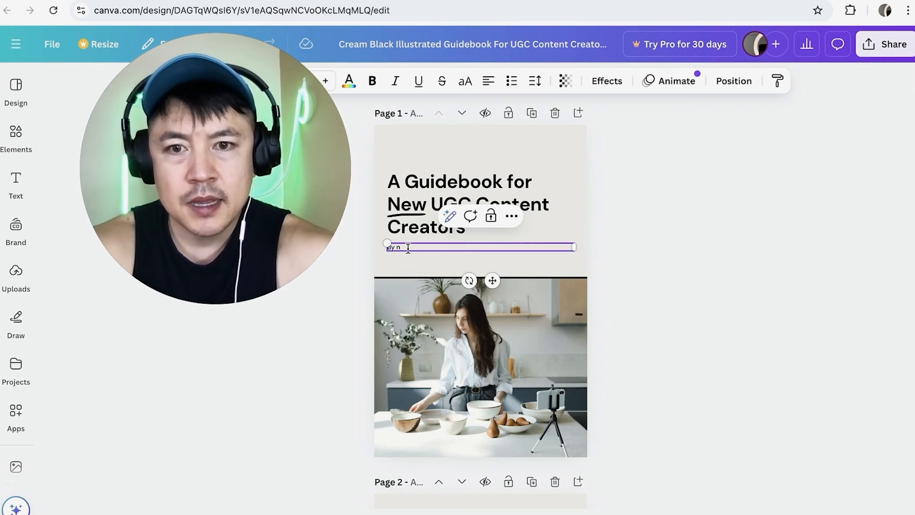
pyautogui.press('BackSpace')
pyautogui.write('Make Money Anthony')
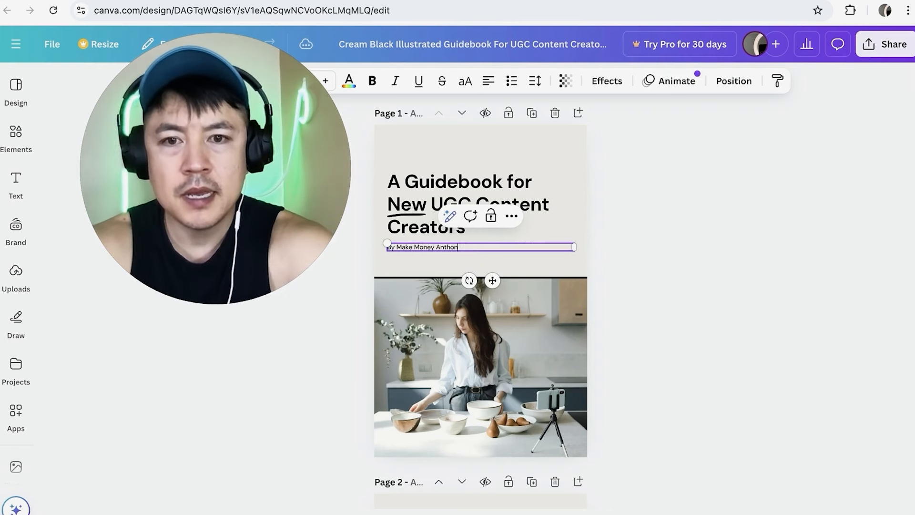
pyautogui.click(694, 302)
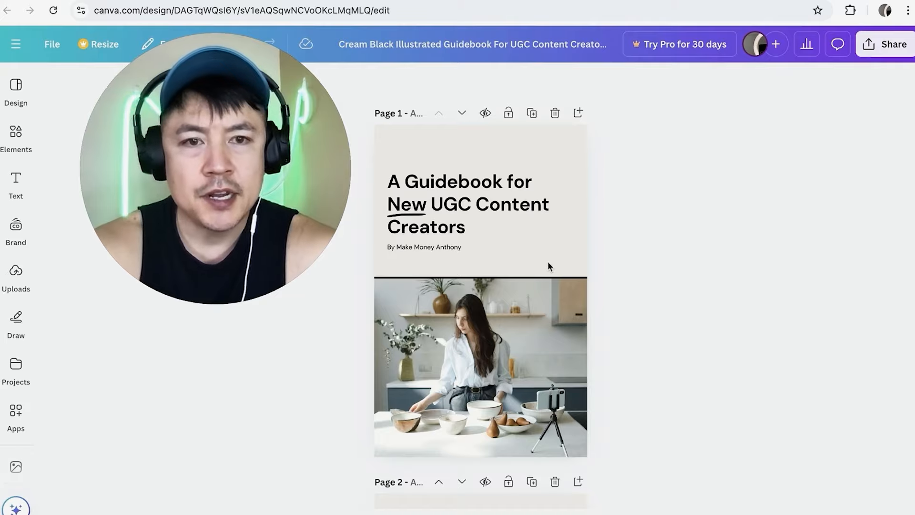
# Delete page 11, the conclusion page titled "Embrace Your Journey".
pyautogui.scroll(-10, 548, 261)
pyautogui.scroll(-20, 549, 267)
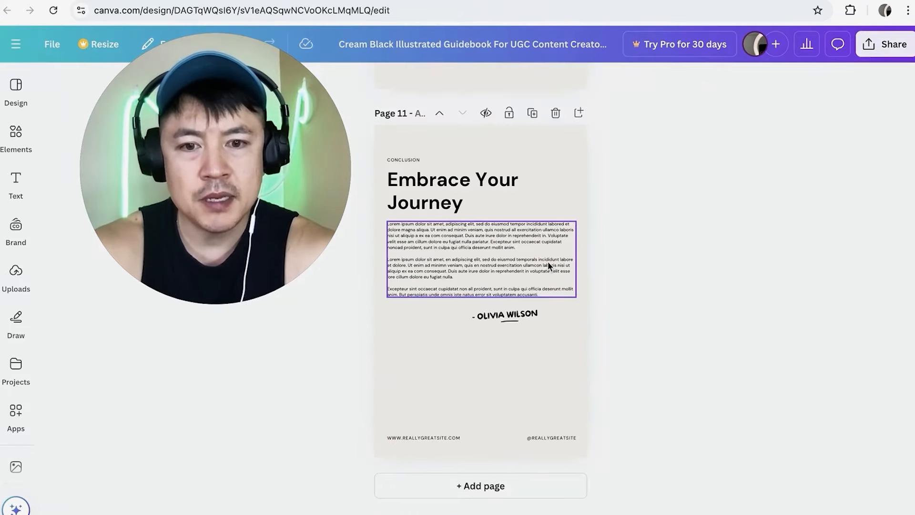
pyautogui.scroll(4, 548, 286)
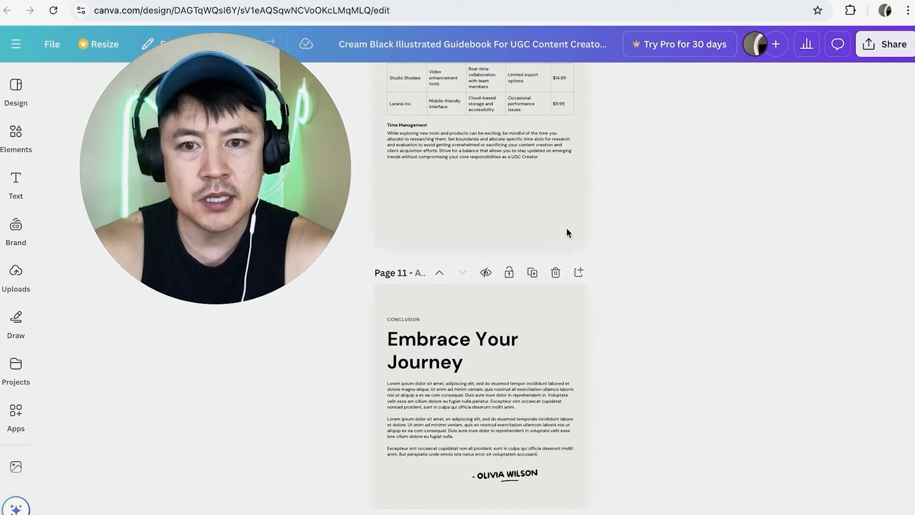
pyautogui.click(556, 272)
# Browse the elements library and add a two-series column chart to the cover page.
pyautogui.scroll(20, 549, 267)
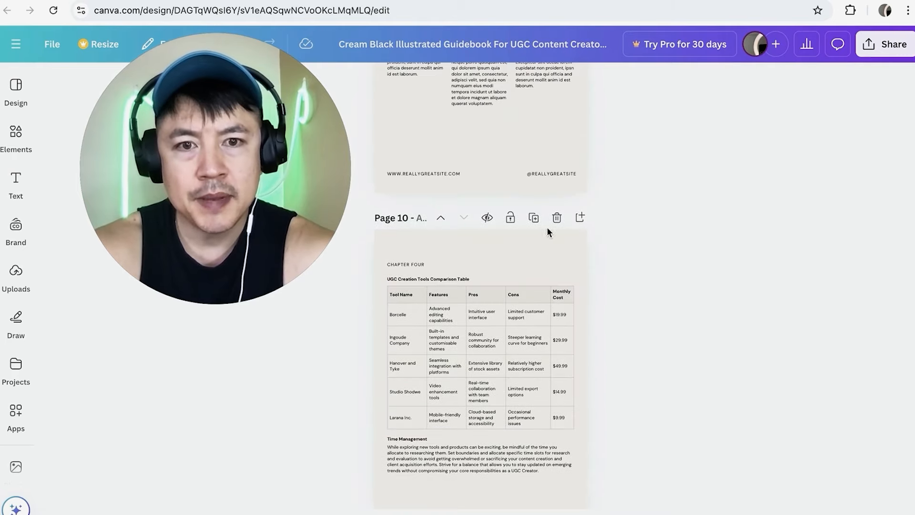
pyautogui.scroll(20, 533, 280)
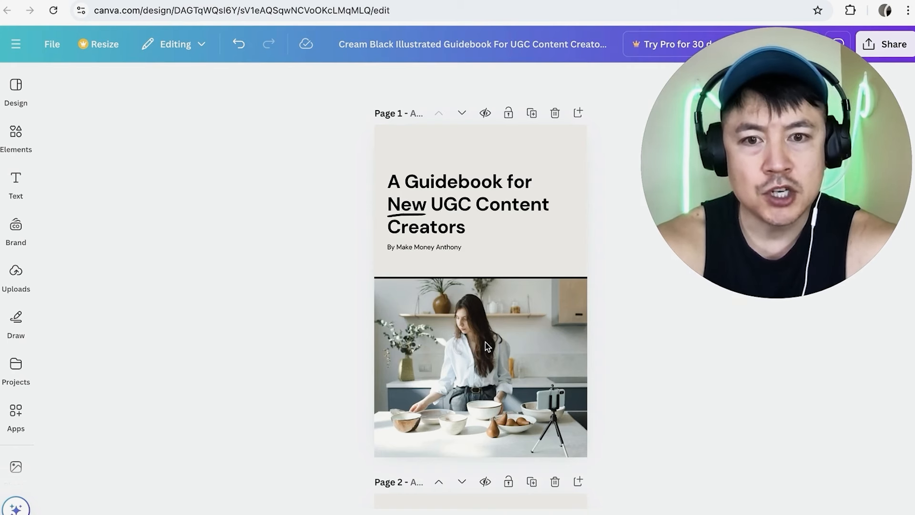
pyautogui.click(471, 340)
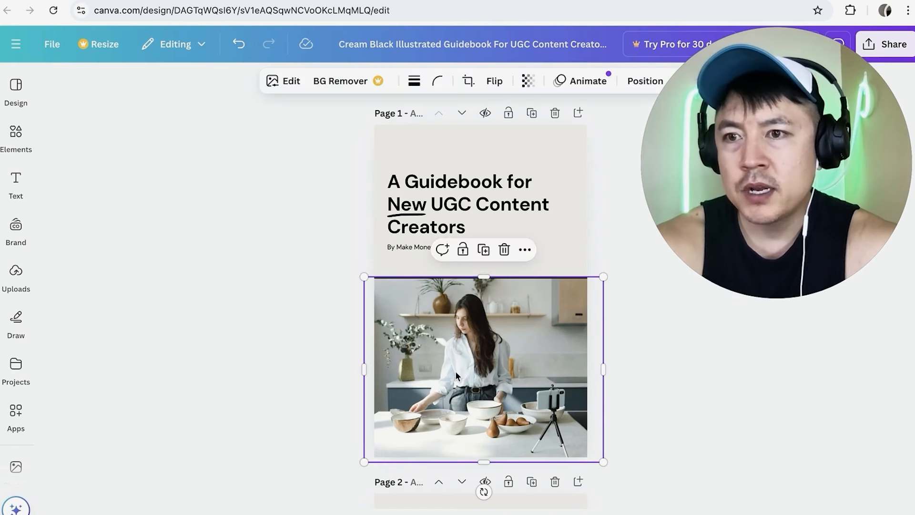
pyautogui.click(16, 86)
pyautogui.click(9, 138)
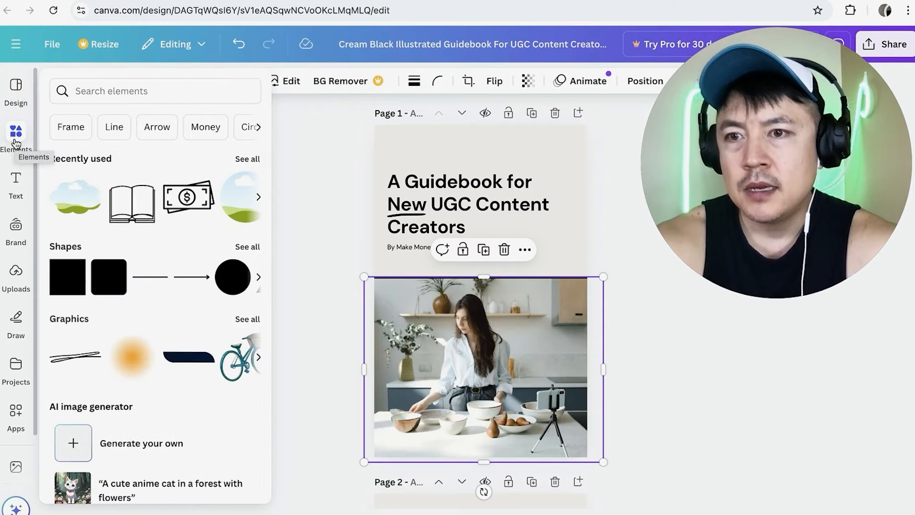
pyautogui.scroll(-10, 133, 245)
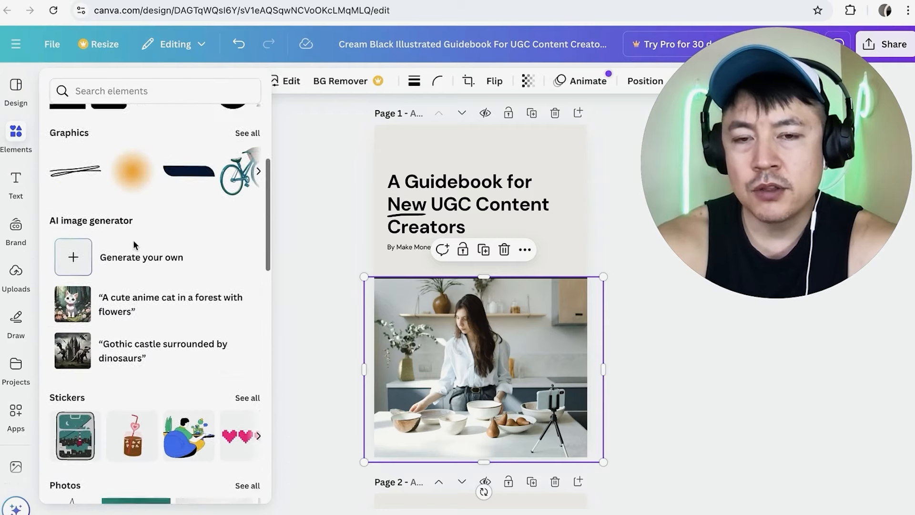
pyautogui.scroll(-5, 133, 245)
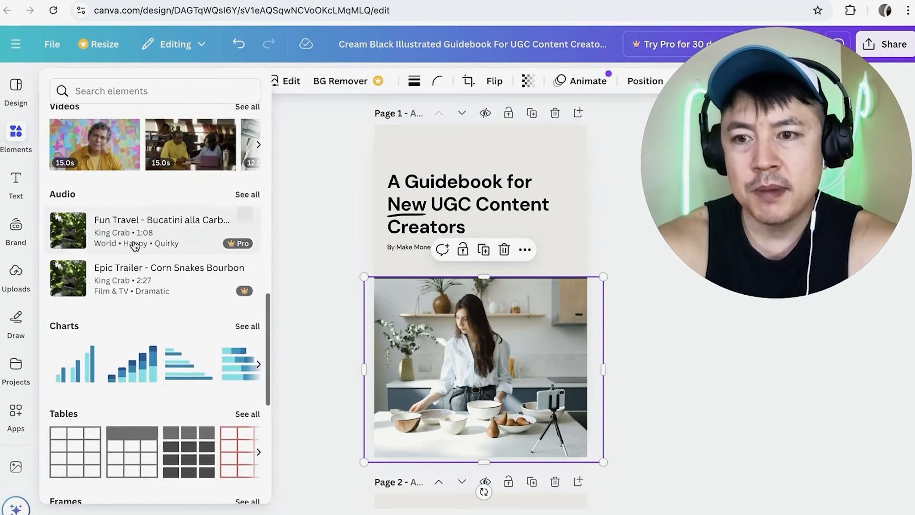
pyautogui.click(548, 154)
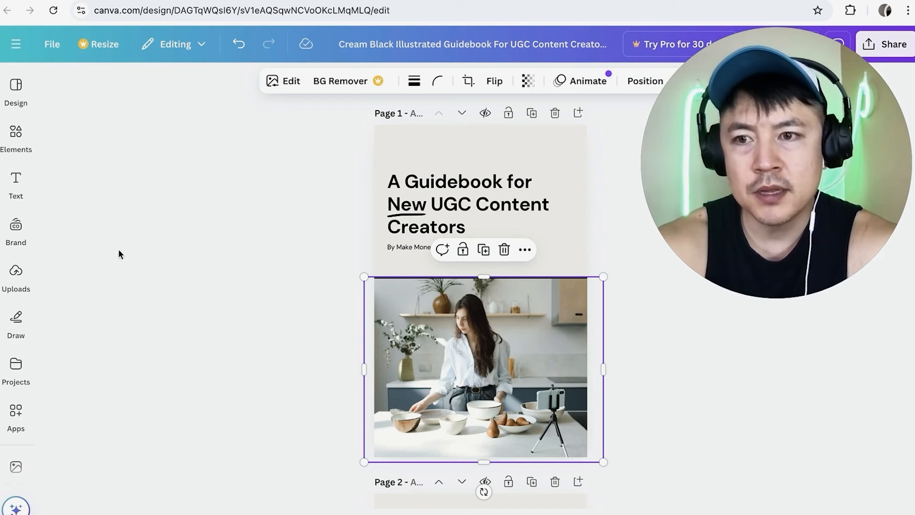
pyautogui.click(16, 134)
pyautogui.moveTo(64, 253); pyautogui.dragTo(451, 139)
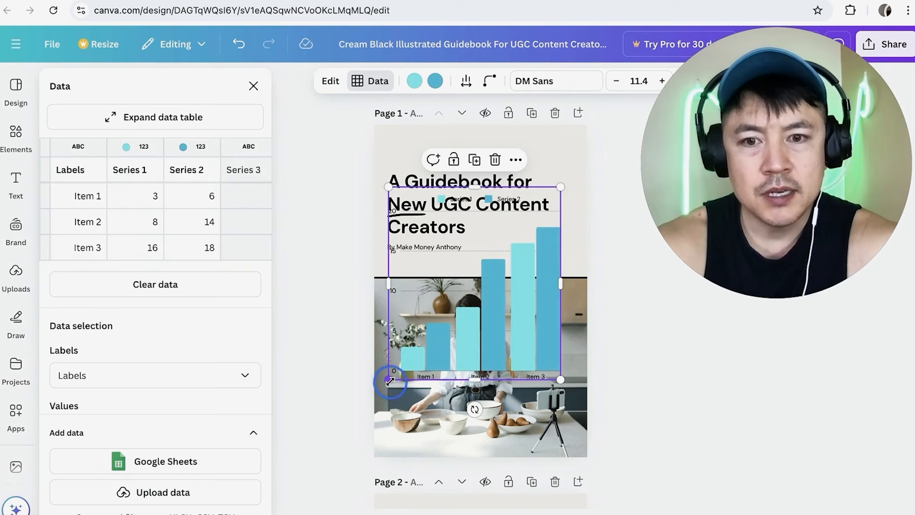
# Shrink the column chart and place it in the cover page's upper right corner, above the title.
pyautogui.moveTo(390, 381); pyautogui.dragTo(524, 265)
pyautogui.moveTo(542, 221); pyautogui.dragTo(561, 149)
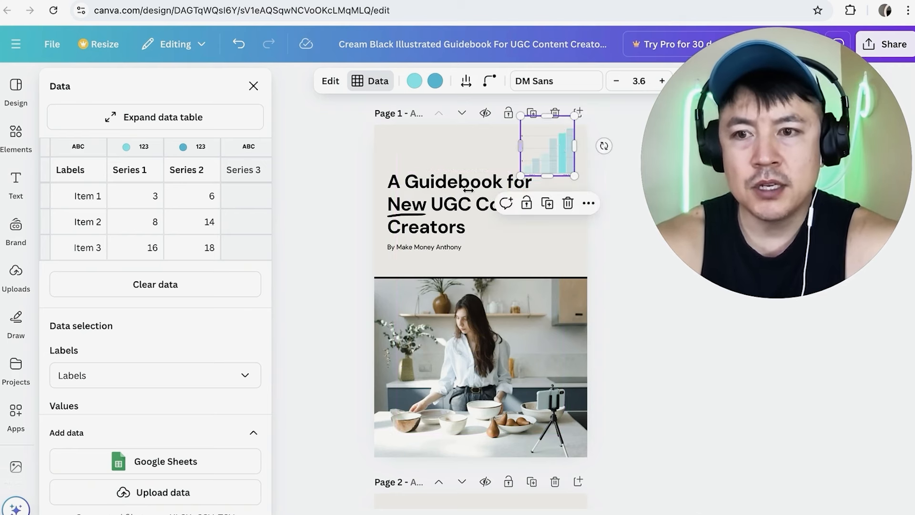
pyautogui.scroll(-1, 146, 443)
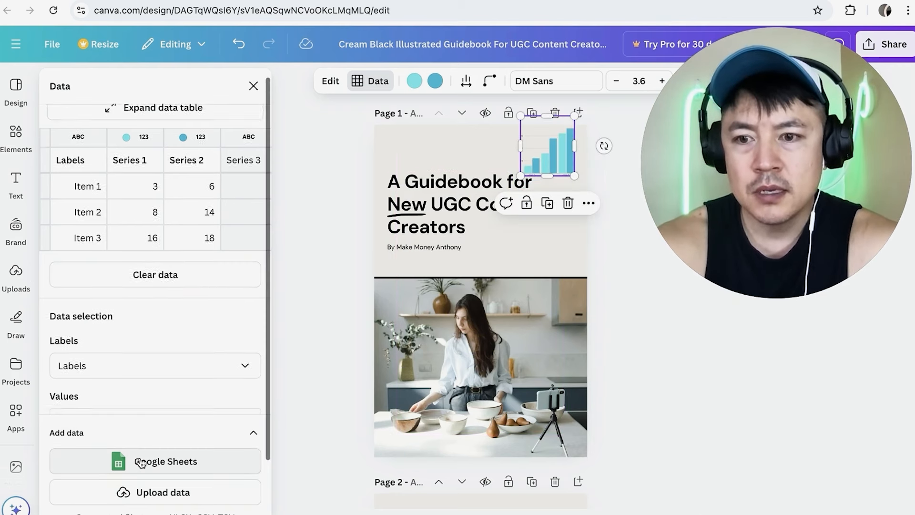
pyautogui.scroll(1, 179, 365)
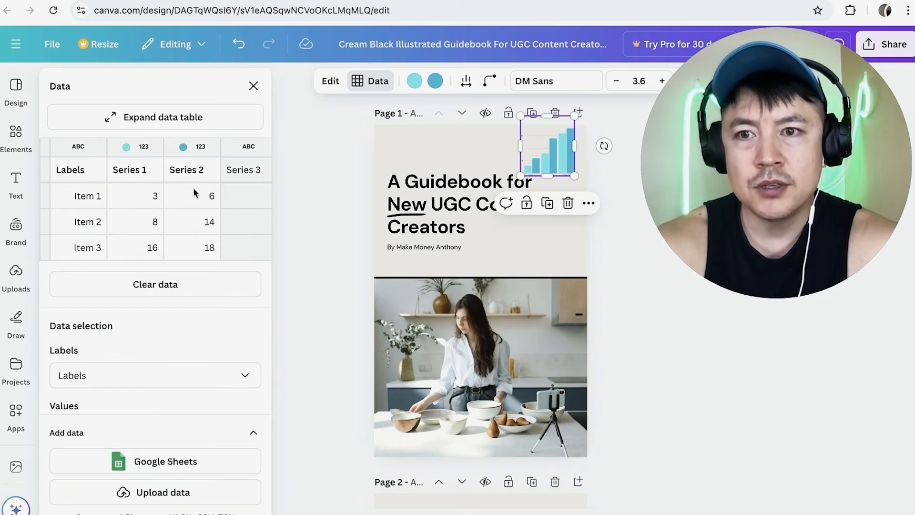
# Delete the column chart from the cover page.
pyautogui.click(476, 151)
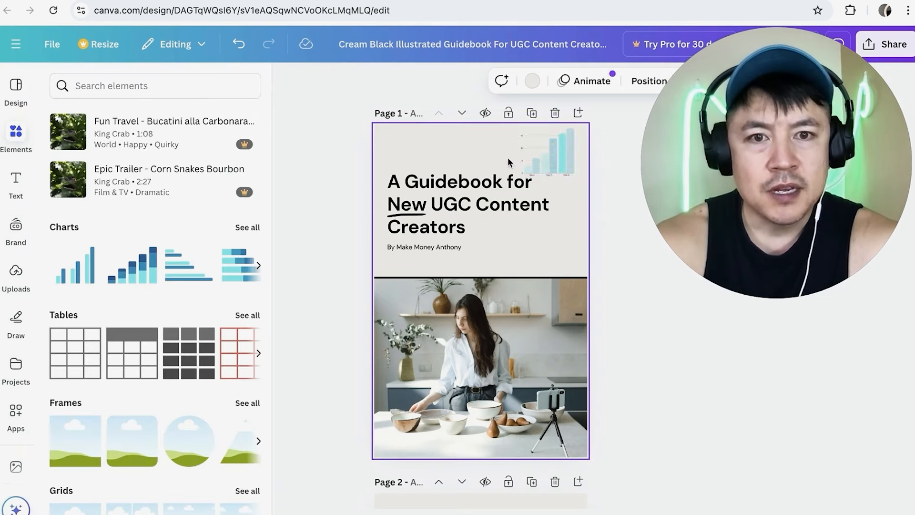
pyautogui.click(554, 161)
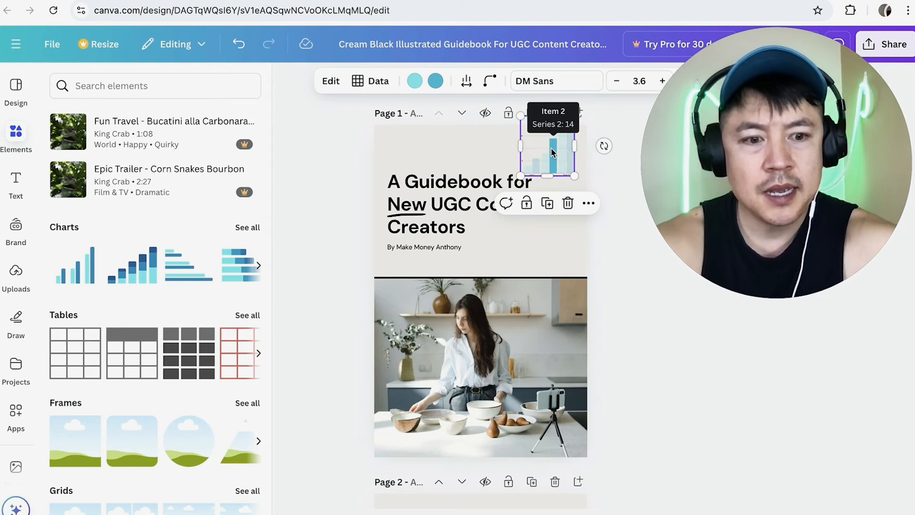
pyautogui.press('Delete')
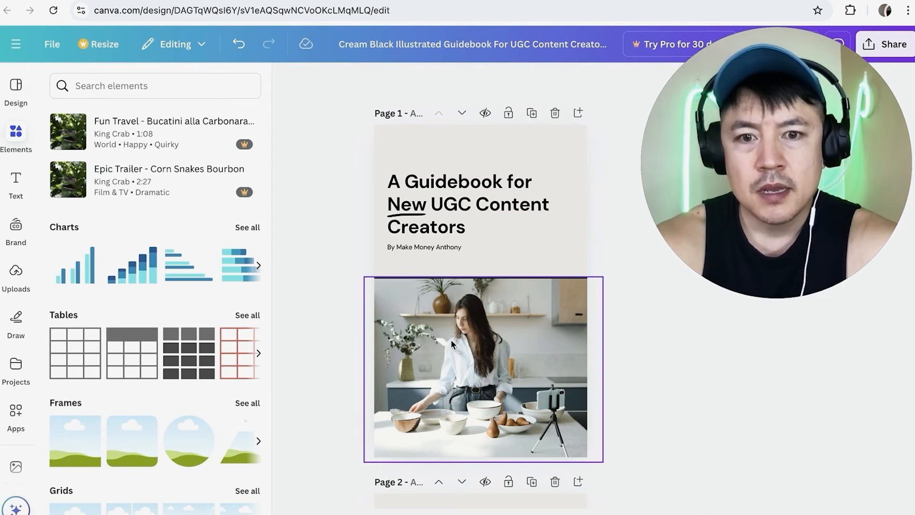
# Replace the cover page's kitchen photo with the uploaded photo of the man leaning on a balcony.
pyautogui.click(463, 350)
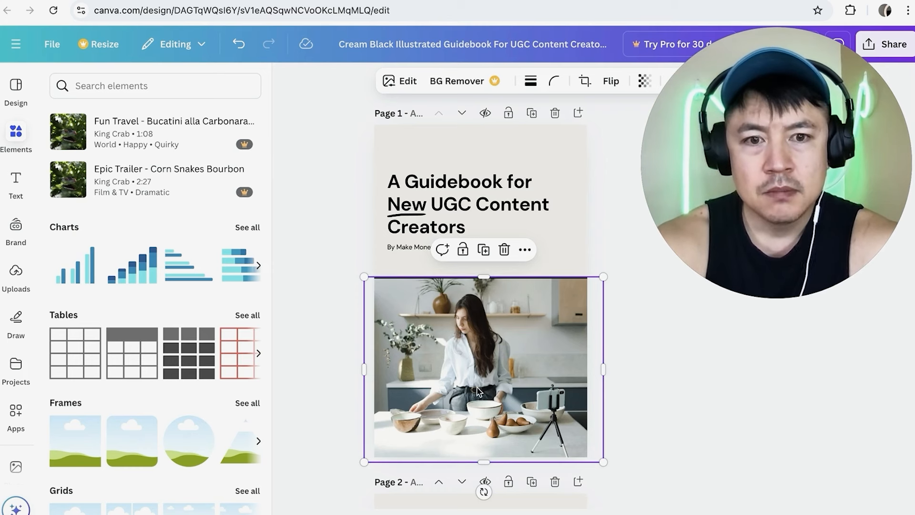
pyautogui.rightClick(470, 327)
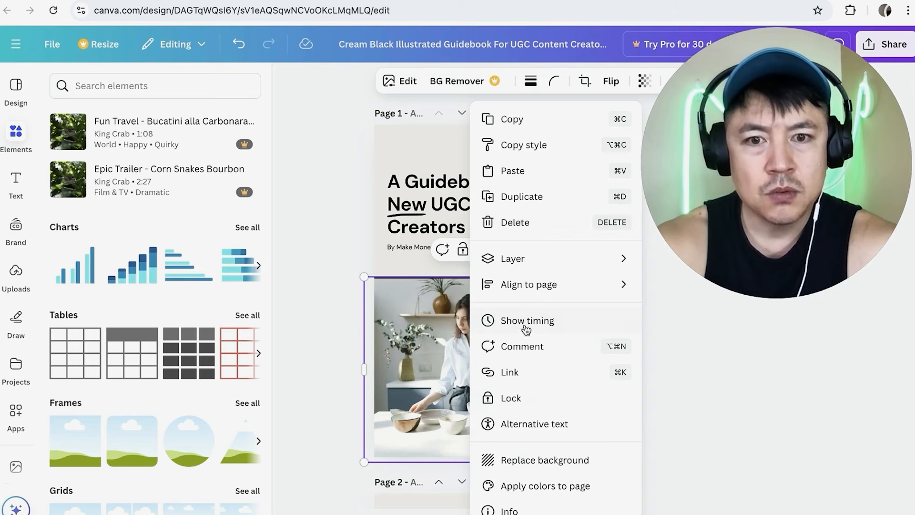
pyautogui.click(416, 342)
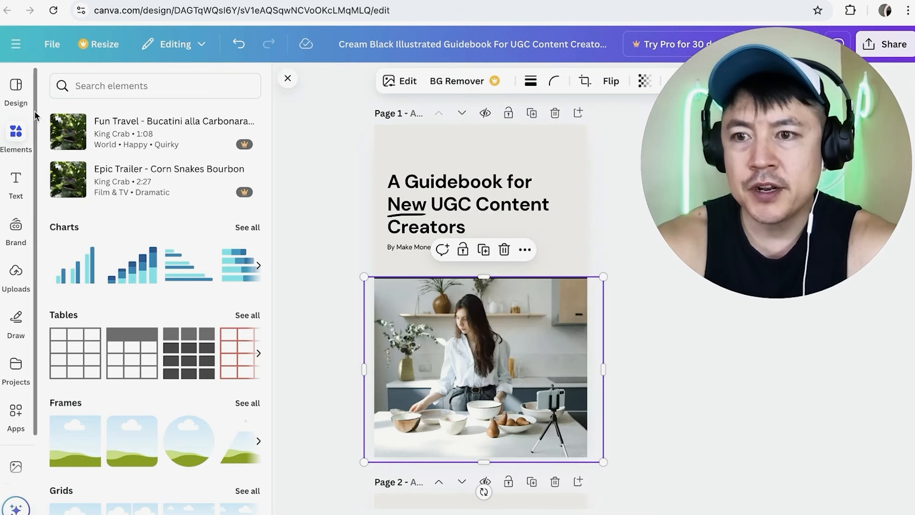
pyautogui.click(16, 274)
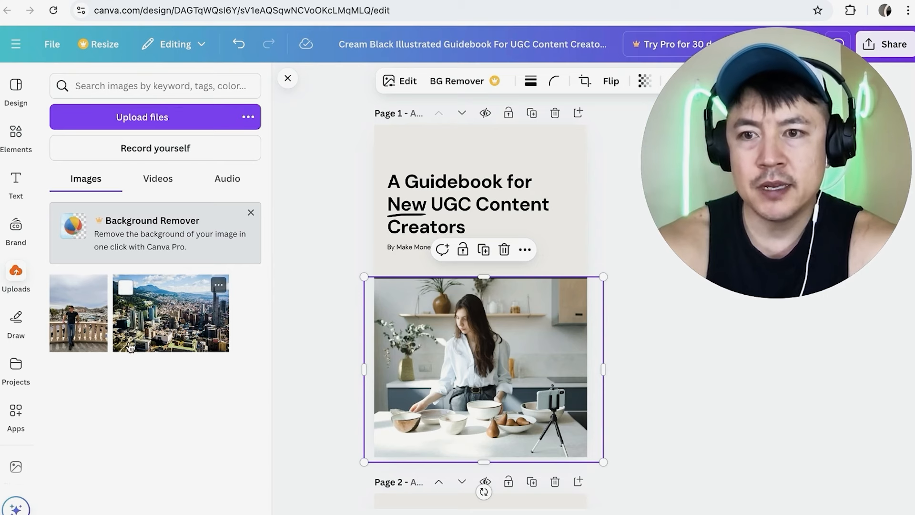
pyautogui.moveTo(83, 329); pyautogui.dragTo(385, 364)
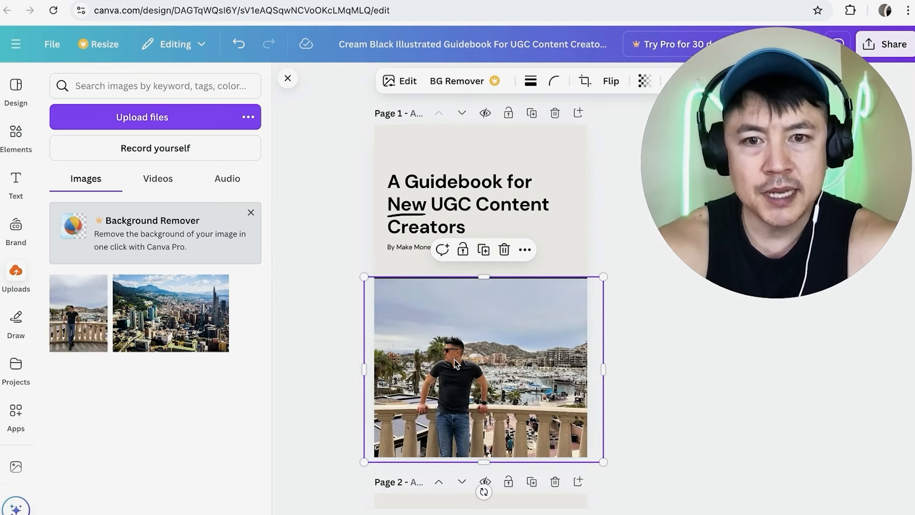
pyautogui.click(519, 258)
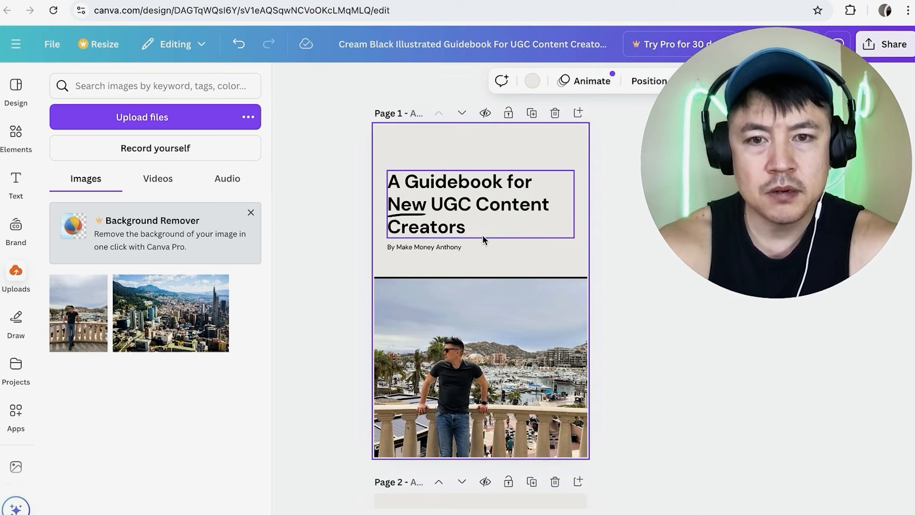
# Replace the cover title with "THE BEST CHINESE FOOD RECIPES YOU HAVE EVER KNOWN IN YOUR ENTIRE LIFE.".
pyautogui.click(470, 227)
pyautogui.doubleClick(476, 231)
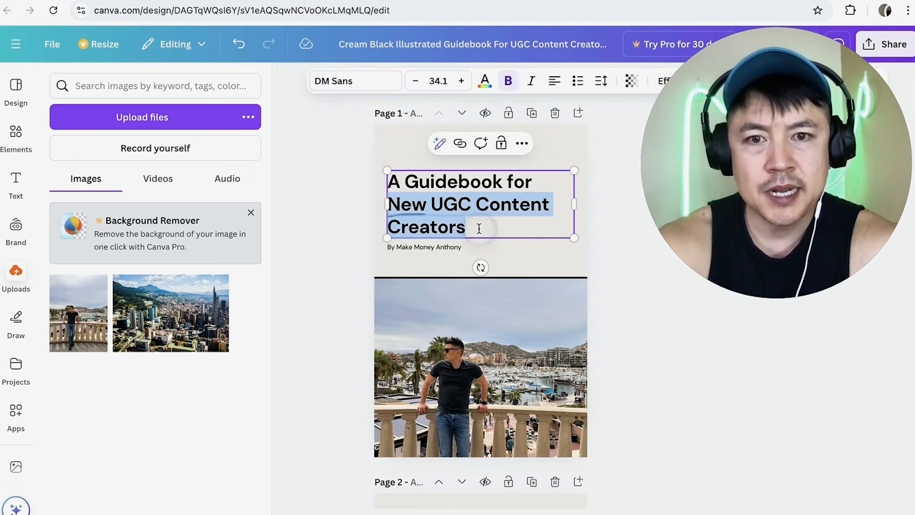
pyautogui.write('THE BEST CHINESE')
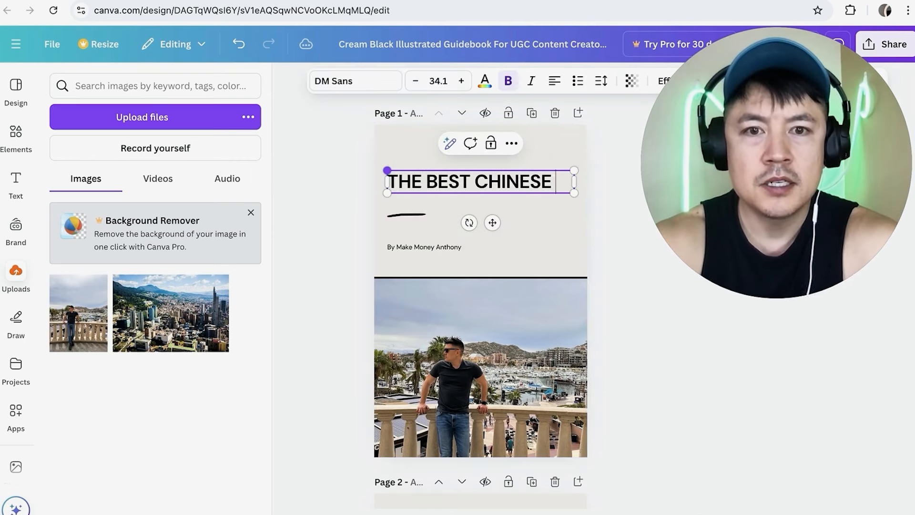
pyautogui.write(' FOOD RECEPES YOU')
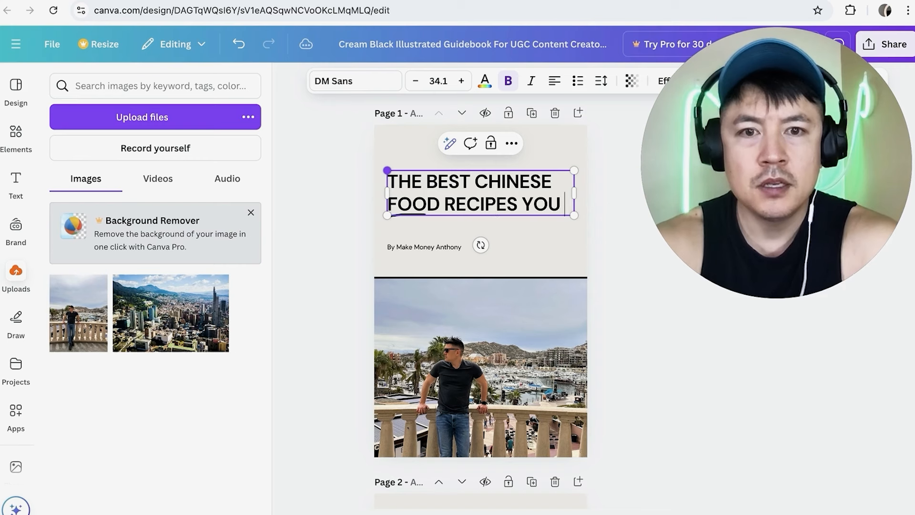
pyautogui.write(' HAVE EVER KNOWN IN YOUR ENT')
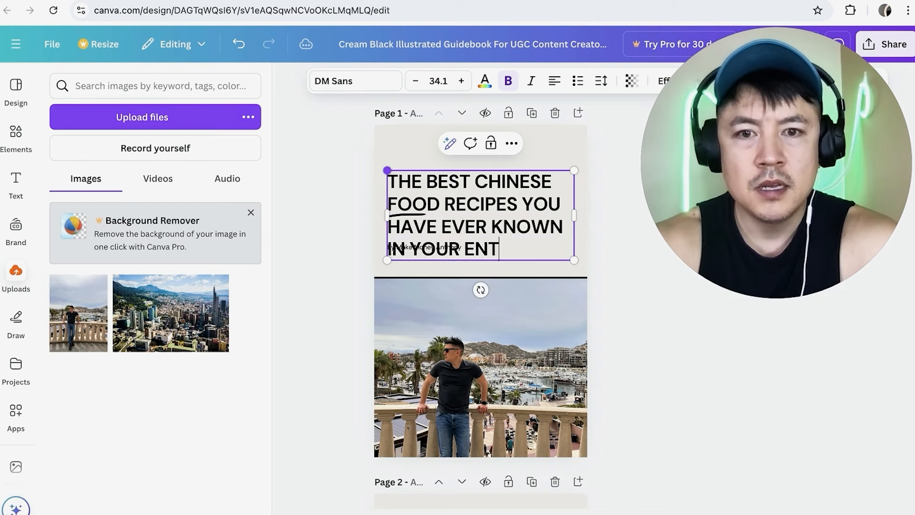
pyautogui.write('IRE LIFE.')
pyautogui.click(335, 221)
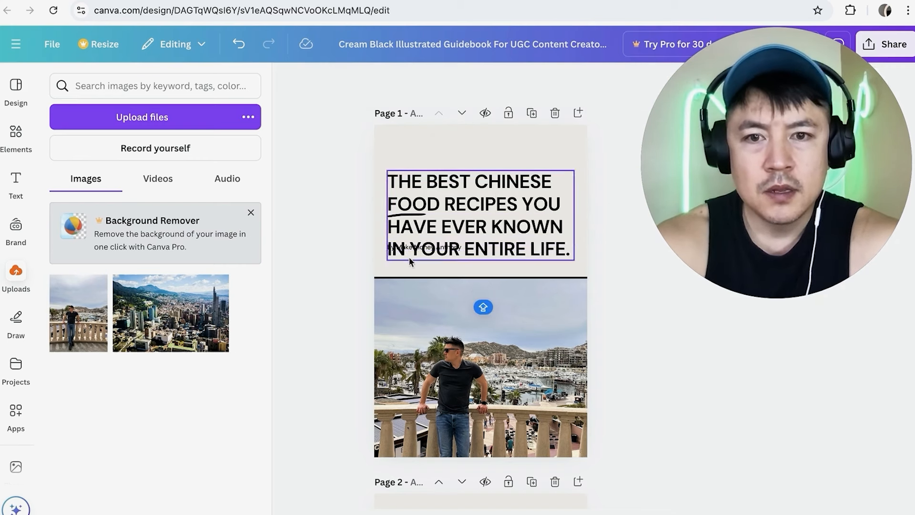
# Reduce the font size of the whole cover title to 21.1.
pyautogui.doubleClick(506, 216)
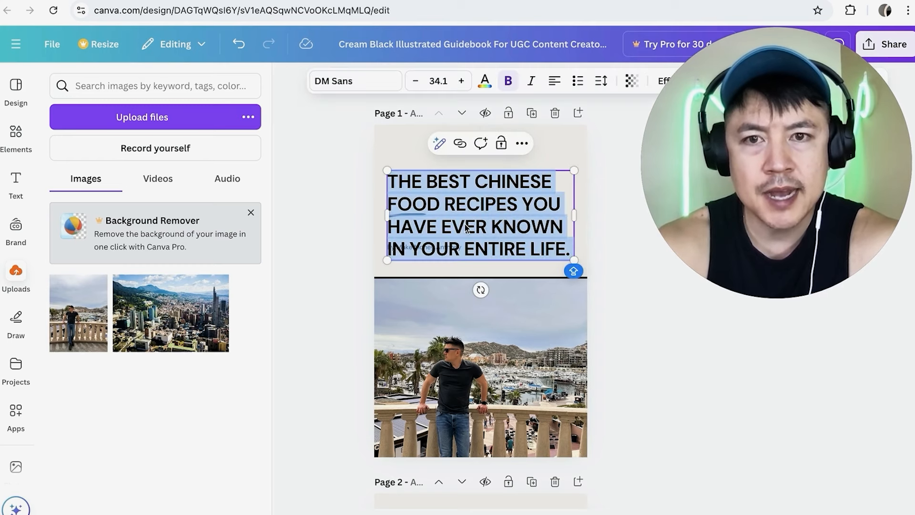
pyautogui.click(419, 87)
pyautogui.click(420, 88)
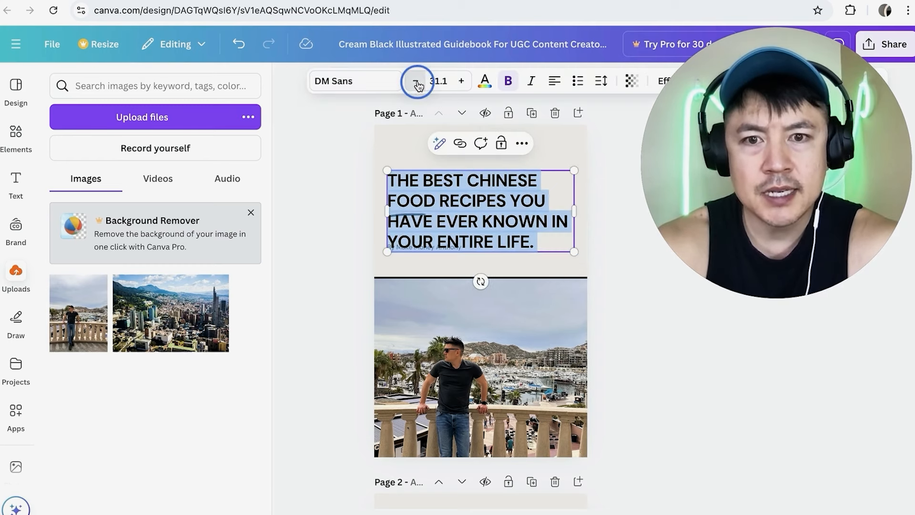
pyautogui.click(419, 87)
pyautogui.click(418, 86)
pyautogui.click(419, 86)
pyautogui.click(418, 86)
pyautogui.click(419, 85)
pyautogui.click(418, 85)
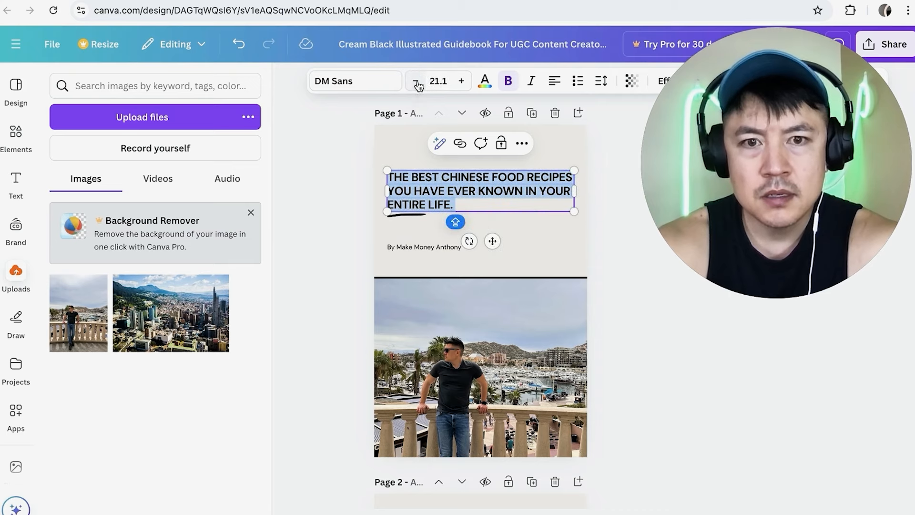
pyautogui.click(420, 164)
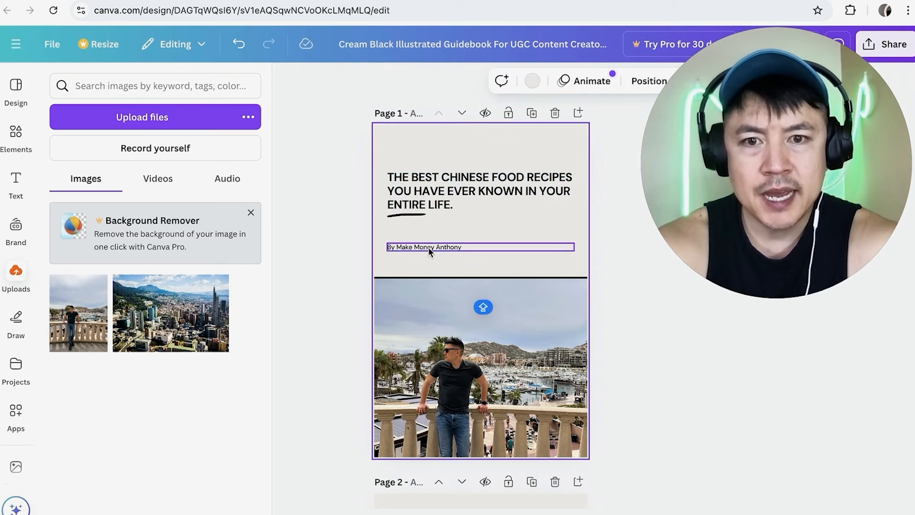
# Move the byline up so it sits directly beneath the cover title's underline stroke.
pyautogui.click(428, 247)
pyautogui.moveTo(428, 247); pyautogui.dragTo(429, 224)
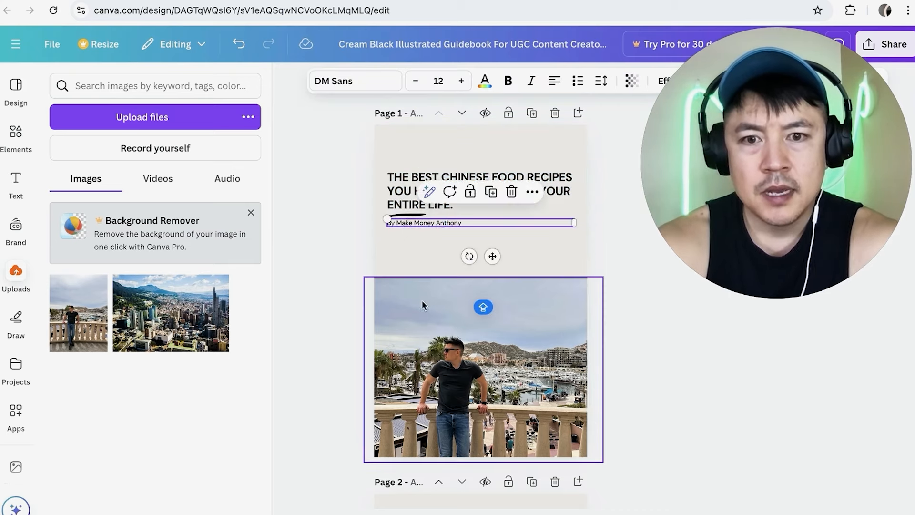
pyautogui.scroll(-2, 423, 303)
pyautogui.click(334, 201)
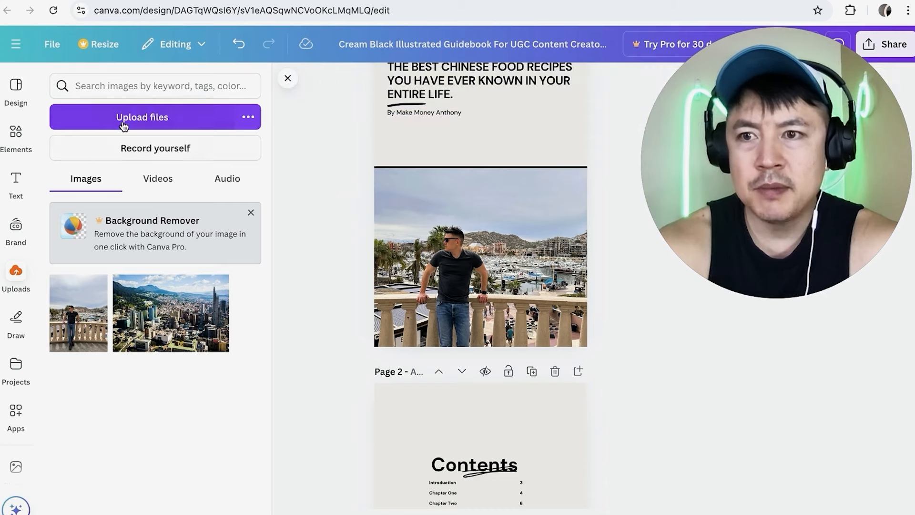
# Add the iced drink sticker with the heart straw from the elements library to the cover page.
pyautogui.click(17, 135)
pyautogui.scroll(10, 164, 236)
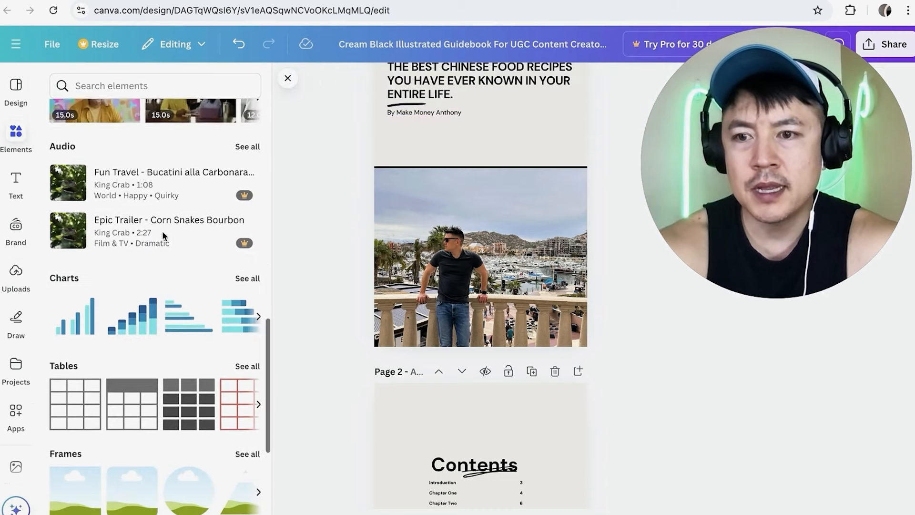
pyautogui.scroll(-2, 164, 237)
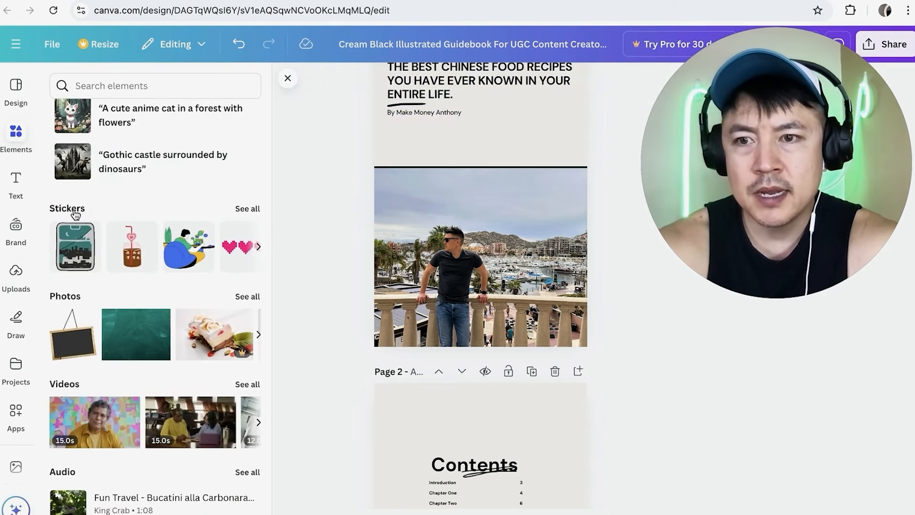
pyautogui.moveTo(133, 246); pyautogui.dragTo(466, 102)
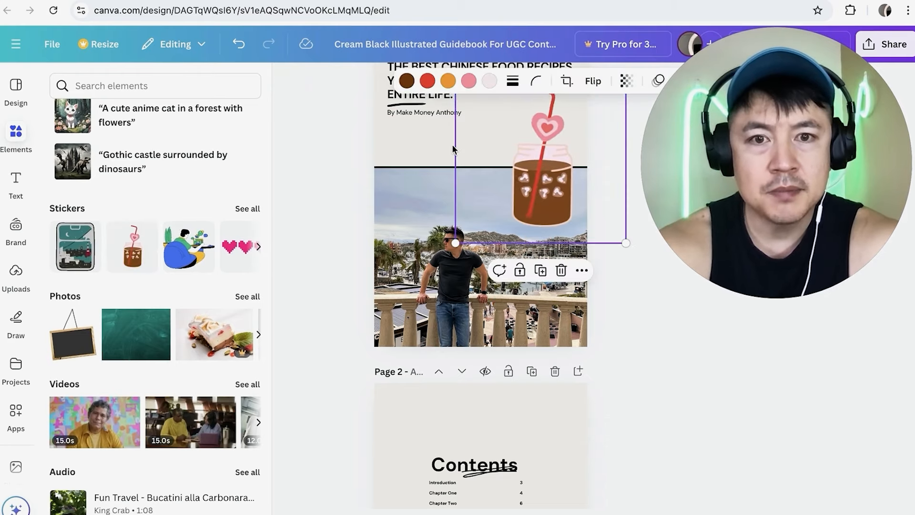
# Shrink the drink sticker and position it on the cover's right side, just above the photo.
pyautogui.scroll(2, 453, 145)
pyautogui.scroll(1, 453, 144)
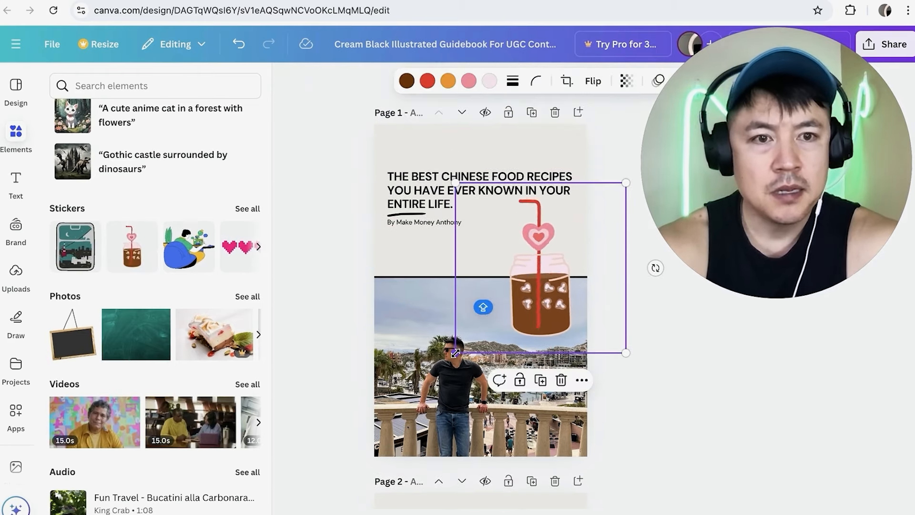
pyautogui.moveTo(455, 353); pyautogui.dragTo(566, 242)
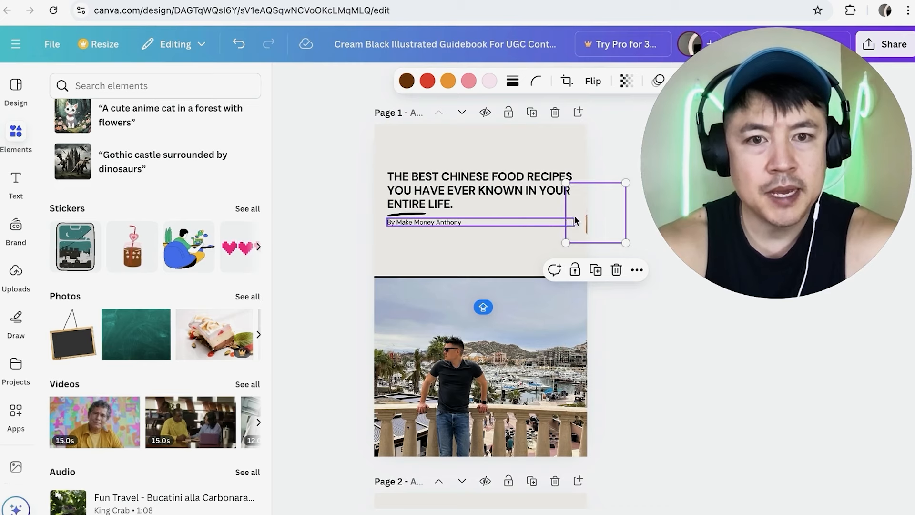
pyautogui.moveTo(562, 210); pyautogui.dragTo(535, 230)
pyautogui.click(462, 238)
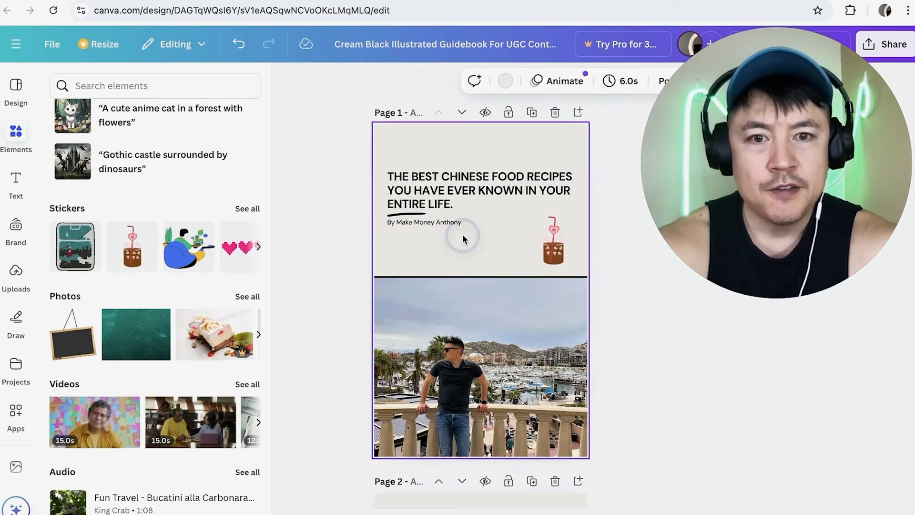
# Add a text box to the cover page and place it between the byline and the photo.
pyautogui.click(16, 180)
pyautogui.click(148, 123)
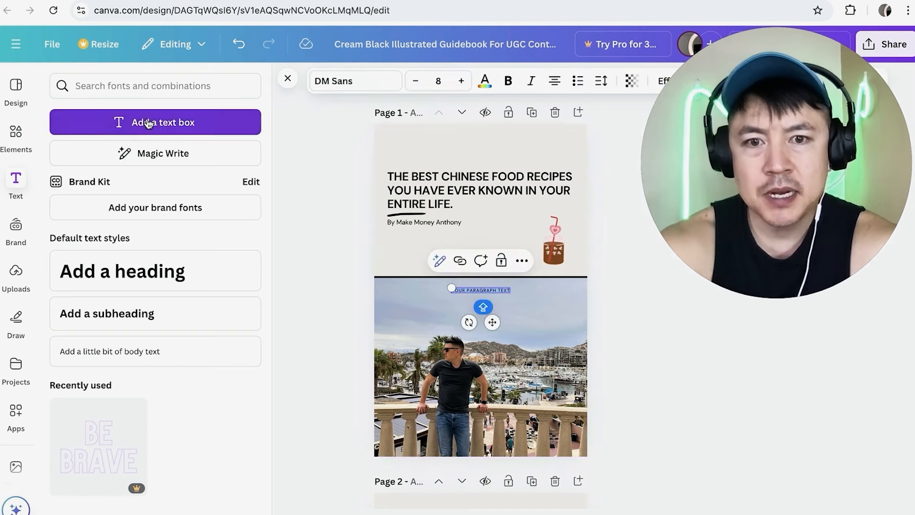
pyautogui.click(463, 298)
pyautogui.moveTo(478, 290); pyautogui.dragTo(475, 252)
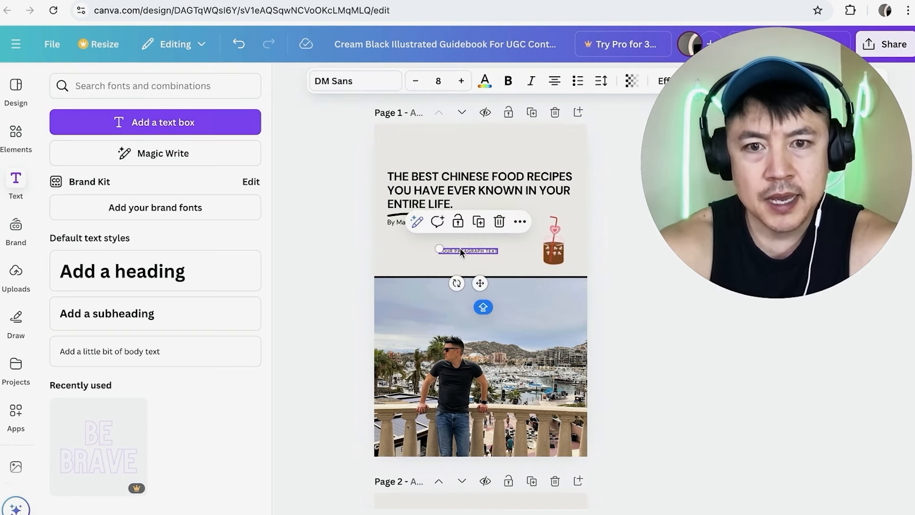
# Increase the new text box's font size to 21.
pyautogui.doubleClick(462, 251)
pyautogui.click(461, 81)
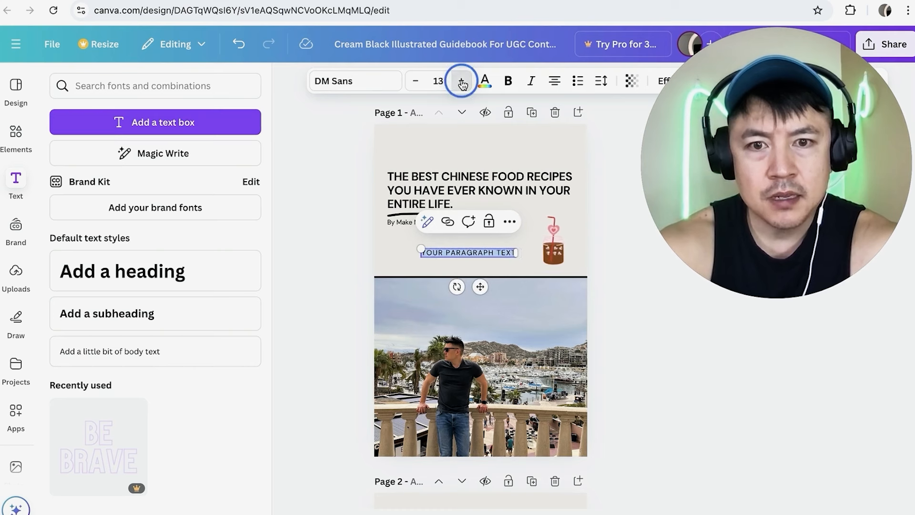
pyautogui.click(461, 80)
pyautogui.click(461, 81)
pyautogui.click(382, 252)
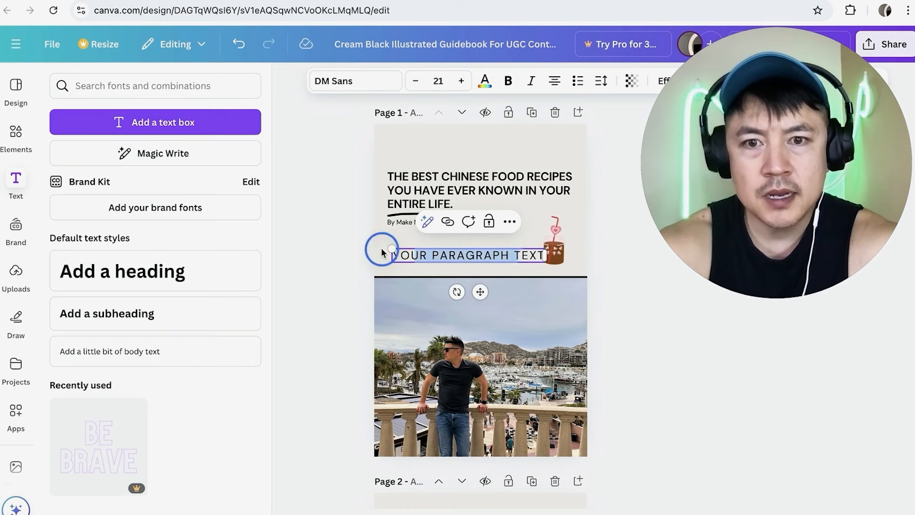
# Replace the placeholder text beside the drink sticker with "COCKTAIL RECIPES".
pyautogui.doubleClick(433, 255)
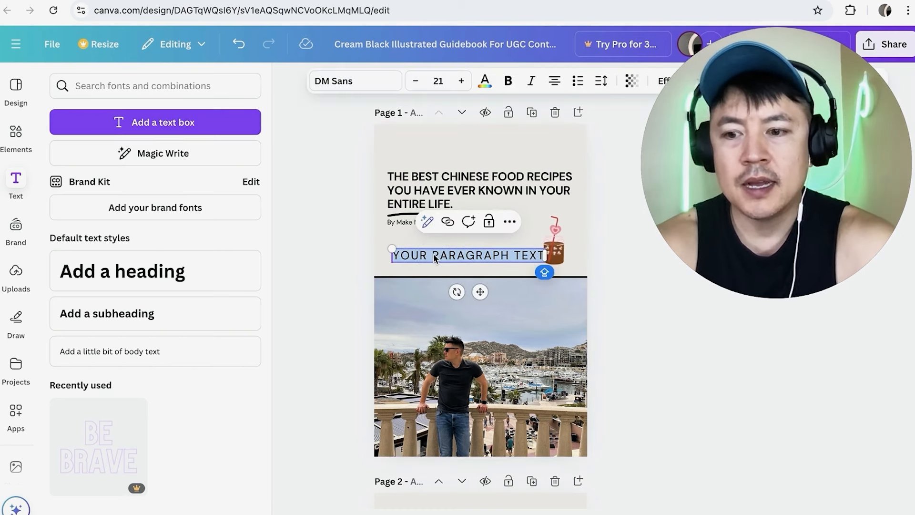
pyautogui.write('COCKTAIL RECIPES')
pyautogui.click(412, 242)
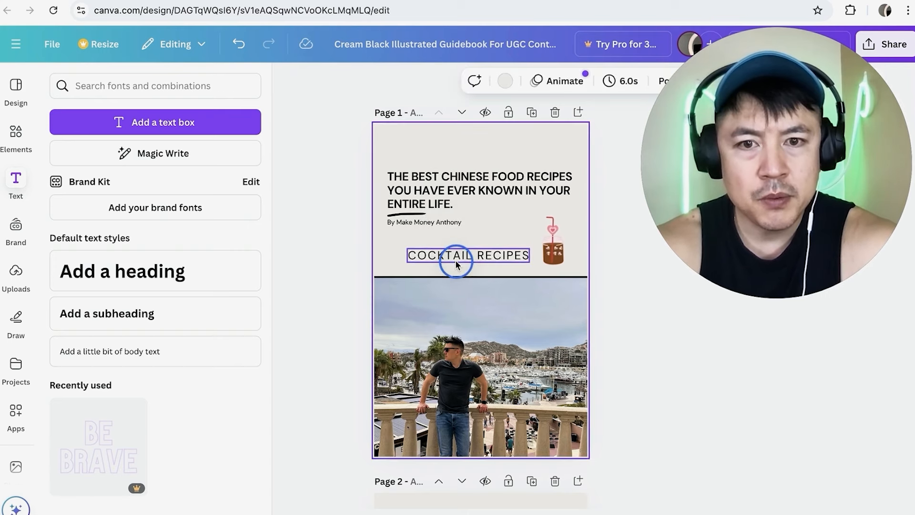
# Move the drink sticker inward on the cover so it sits just above the "COCKTAIL RECIPES" text.
pyautogui.moveTo(547, 253); pyautogui.dragTo(509, 235)
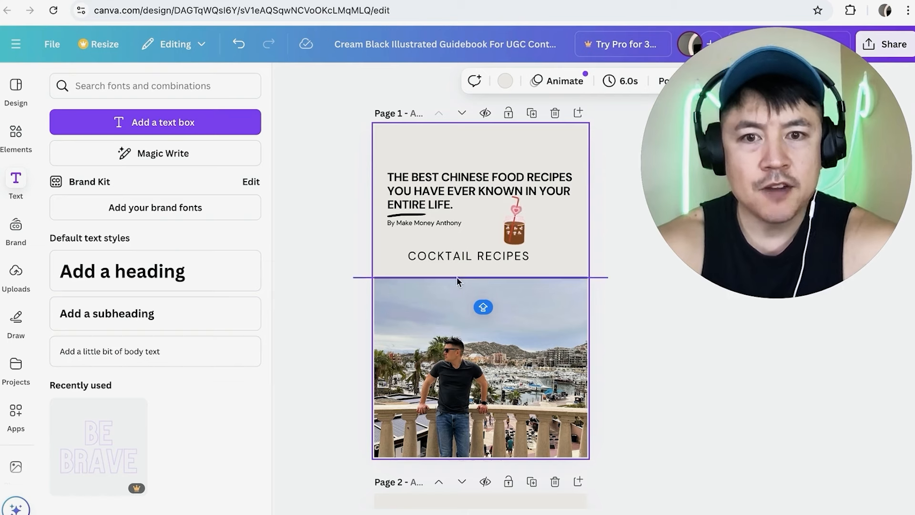
# Look through the template's contents page with its chapter entries and the introduction page, and return to the cover.
pyautogui.scroll(-7, 457, 294)
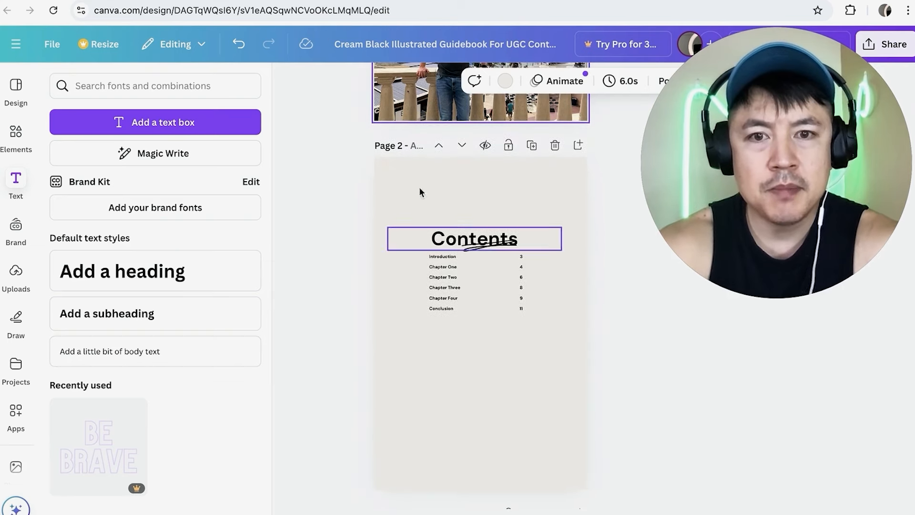
pyautogui.scroll(-1, 499, 259)
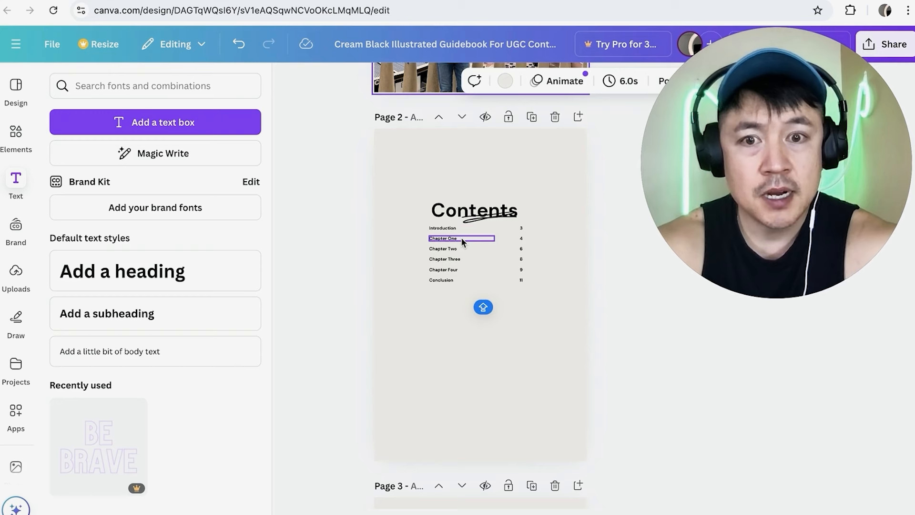
pyautogui.click(449, 249)
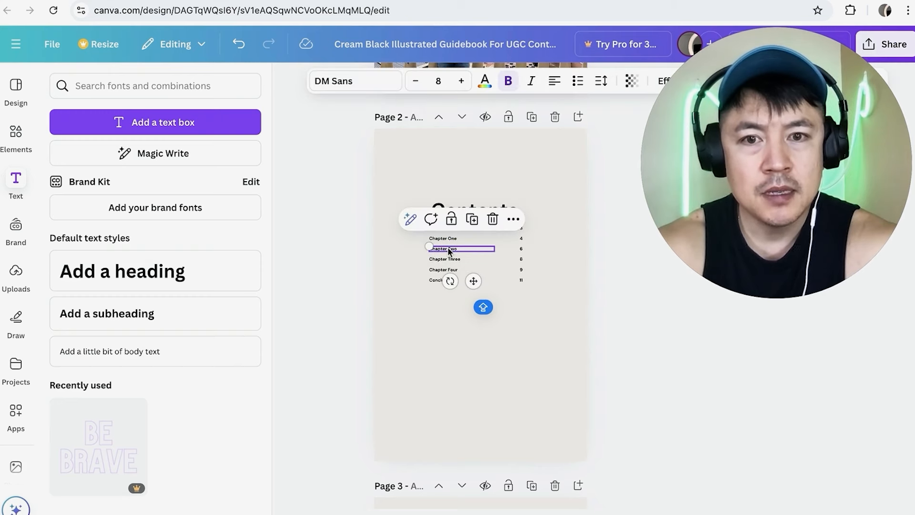
pyautogui.scroll(-6, 455, 334)
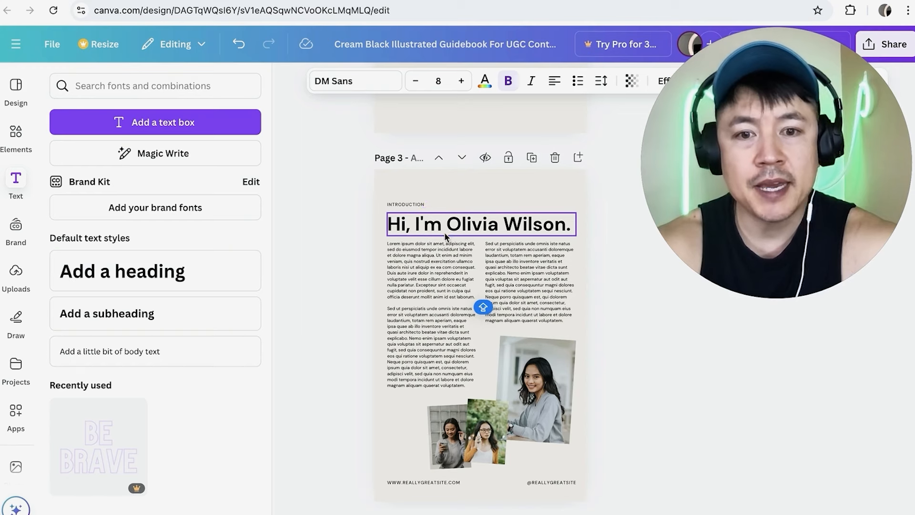
pyautogui.scroll(-4, 444, 234)
pyautogui.scroll(5, 444, 234)
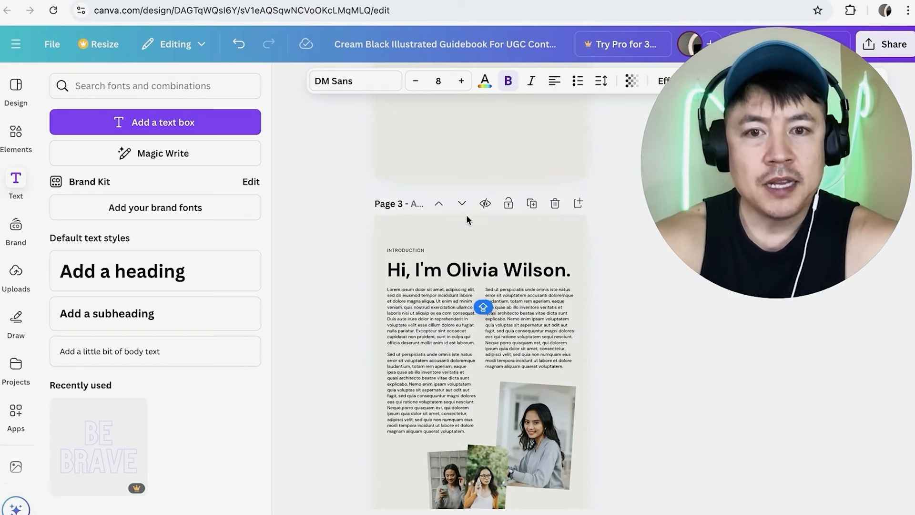
pyautogui.scroll(13, 465, 273)
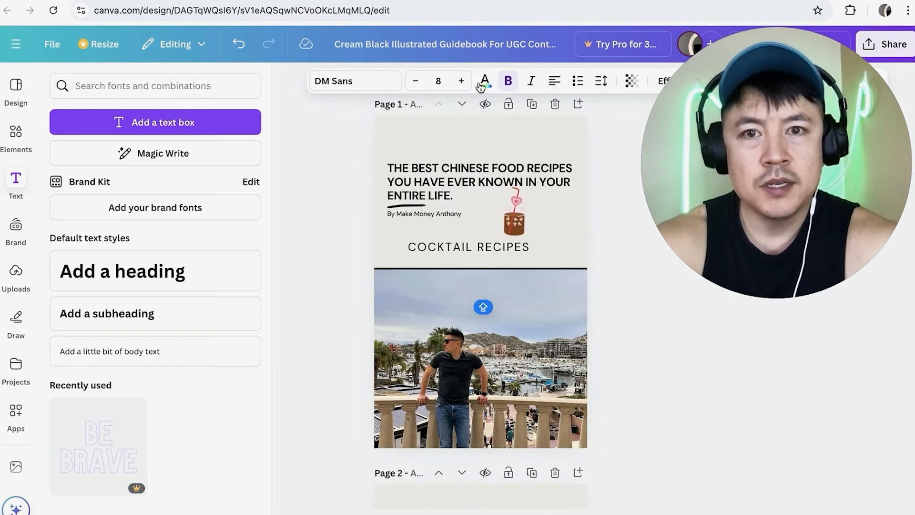
# Rename the design as "COCKTAIL RECIPE LEAD MAGNET".
pyautogui.click(377, 44)
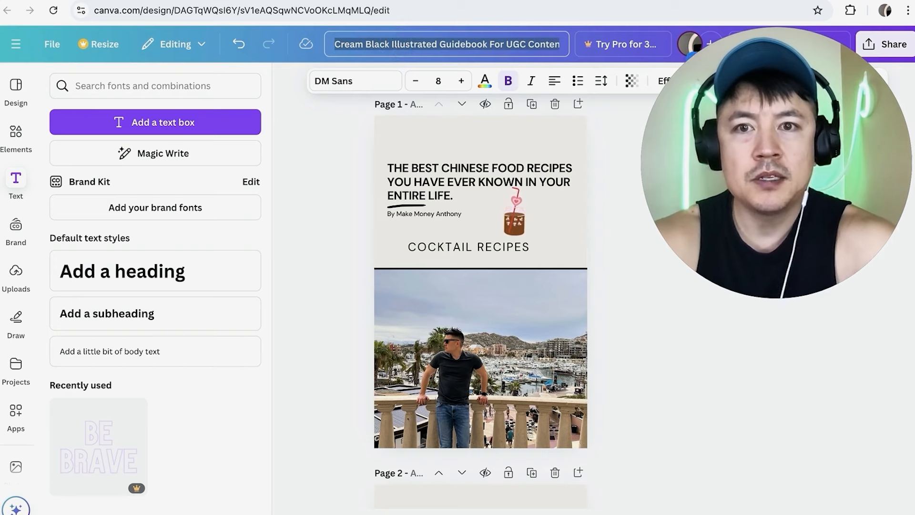
pyautogui.write('COCKTAIL RECIPE')
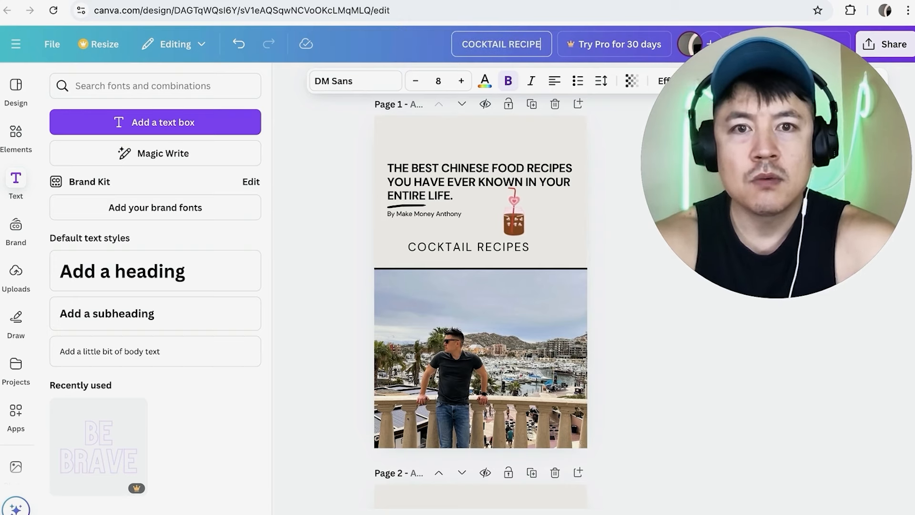
pyautogui.write(' LEAD MAGNET')
pyautogui.click(355, 143)
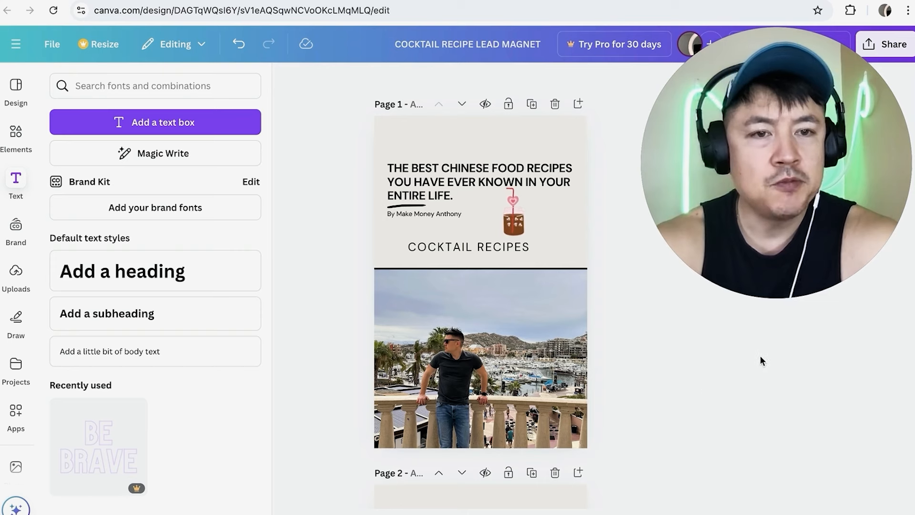
# Download all pages of the design as a PDF Standard file.
pyautogui.click(877, 49)
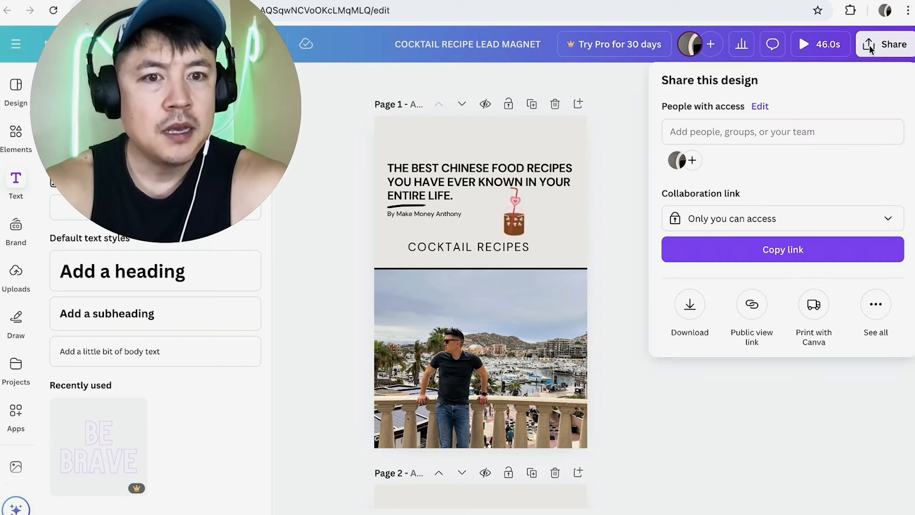
pyautogui.click(691, 307)
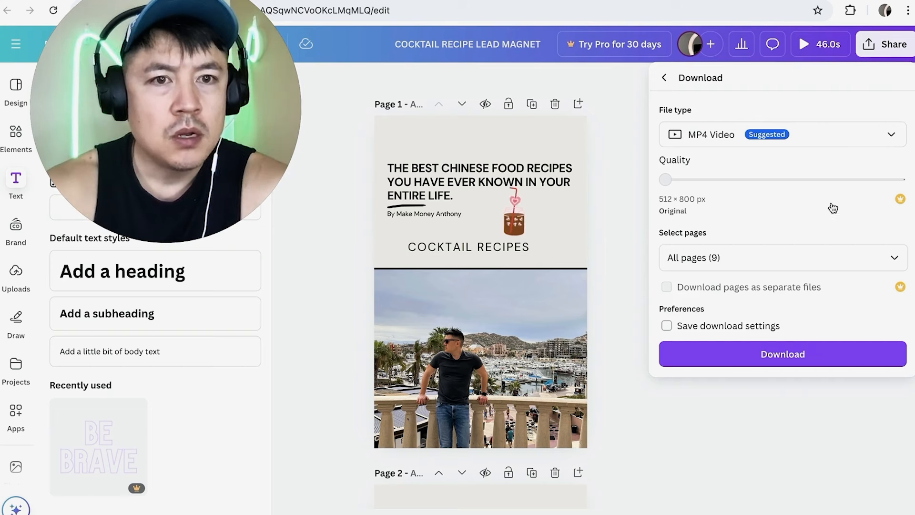
pyautogui.click(844, 135)
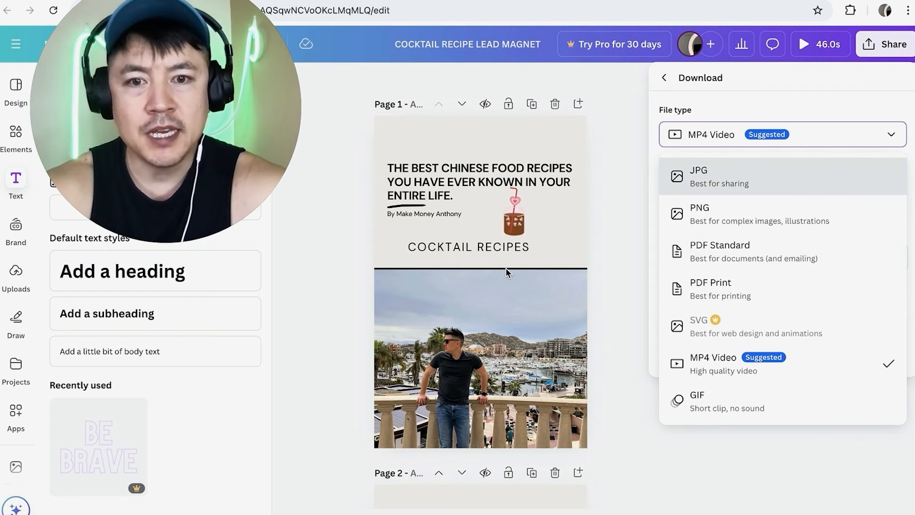
pyautogui.click(778, 252)
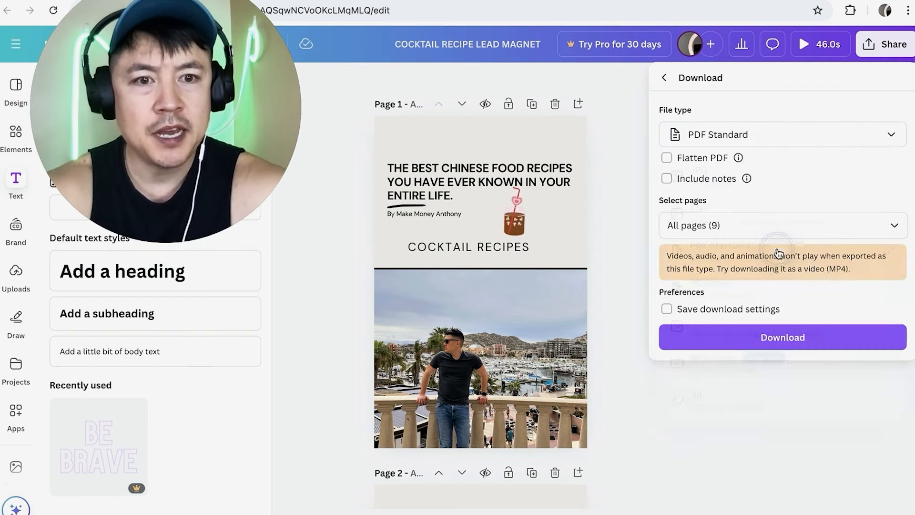
pyautogui.click(710, 338)
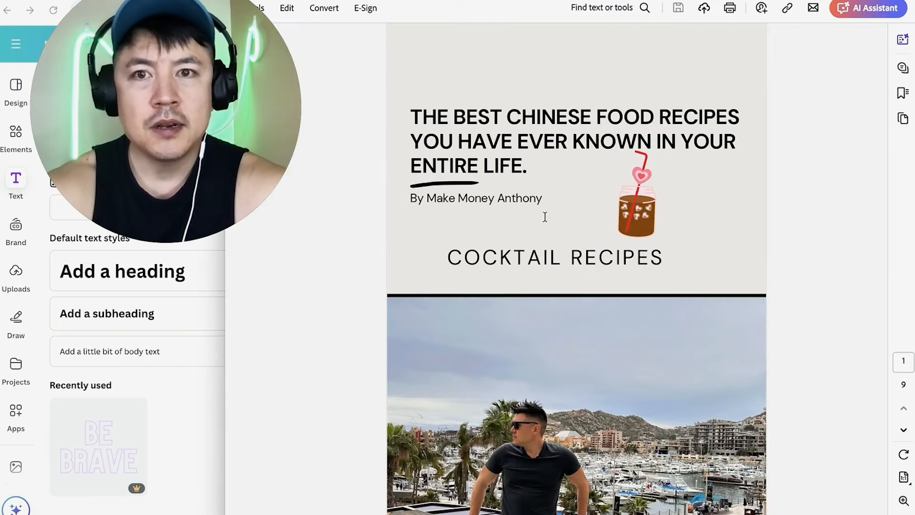
# Examine the cover and contents page of the downloaded PDF in the PDF viewer.
pyautogui.scroll(-3, 544, 217)
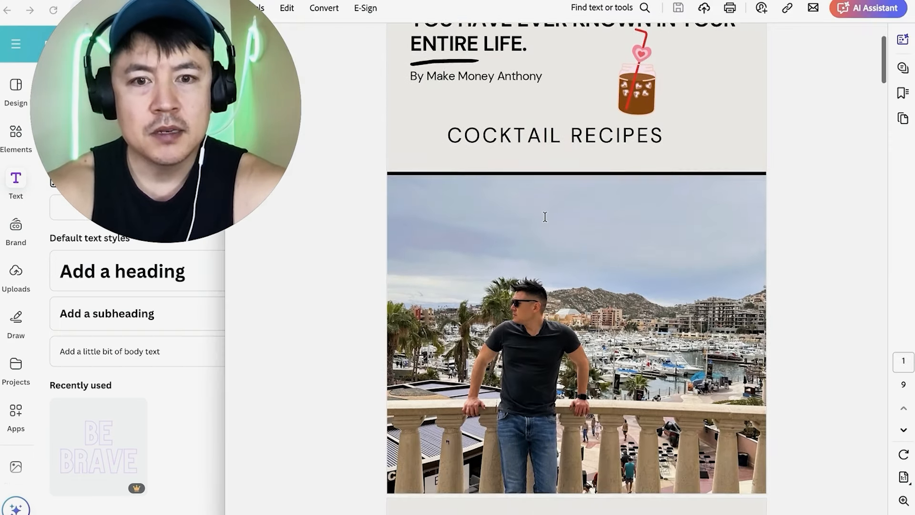
pyautogui.scroll(3, 545, 216)
pyautogui.scroll(-10, 545, 217)
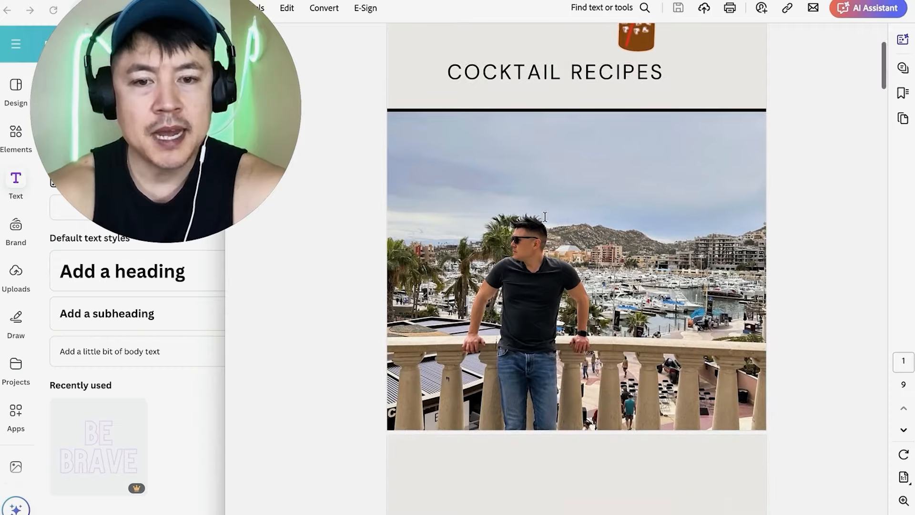
pyautogui.scroll(-6, 546, 219)
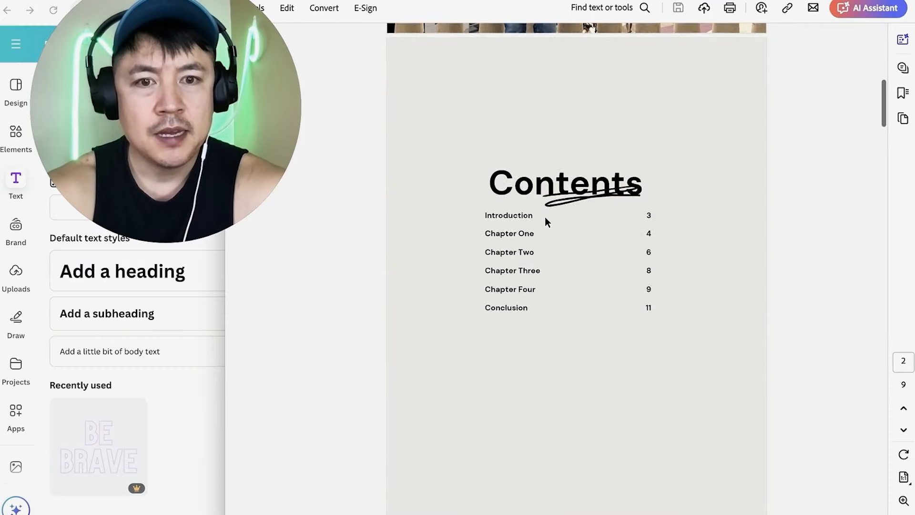
pyautogui.scroll(18, 546, 220)
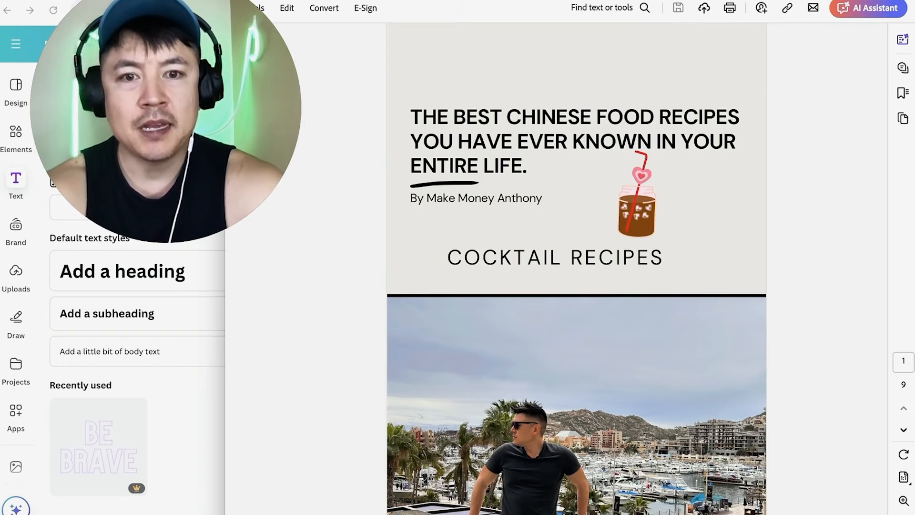
pyautogui.scroll(-1, 561, 263)
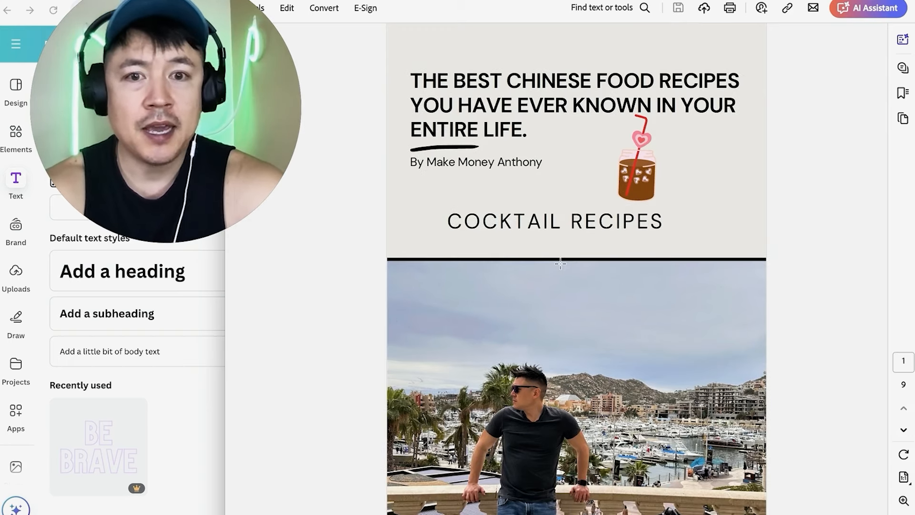
pyautogui.scroll(1, 587, 208)
pyautogui.scroll(-5, 516, 251)
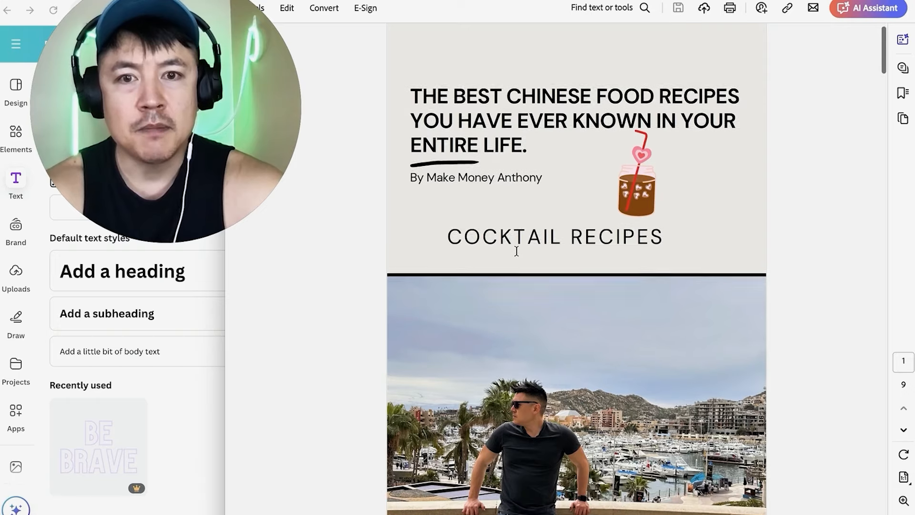
pyautogui.scroll(-5, 517, 252)
pyautogui.scroll(10, 517, 251)
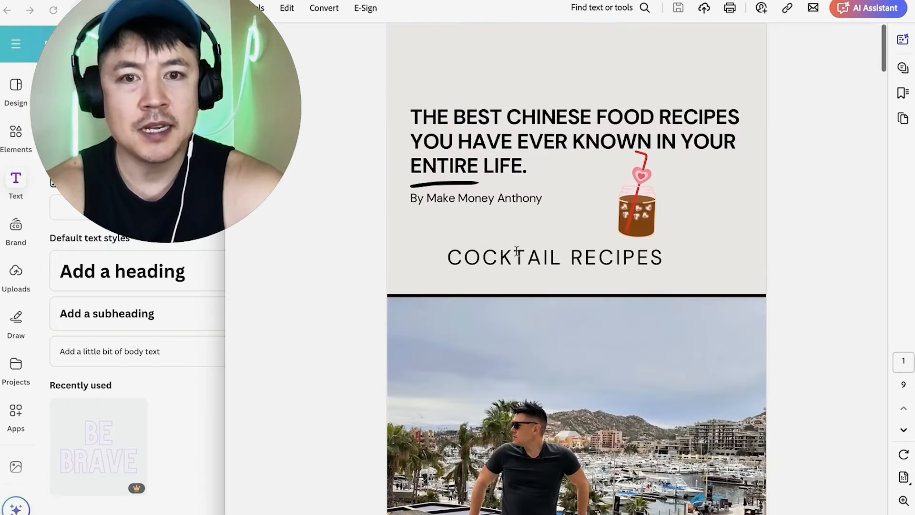